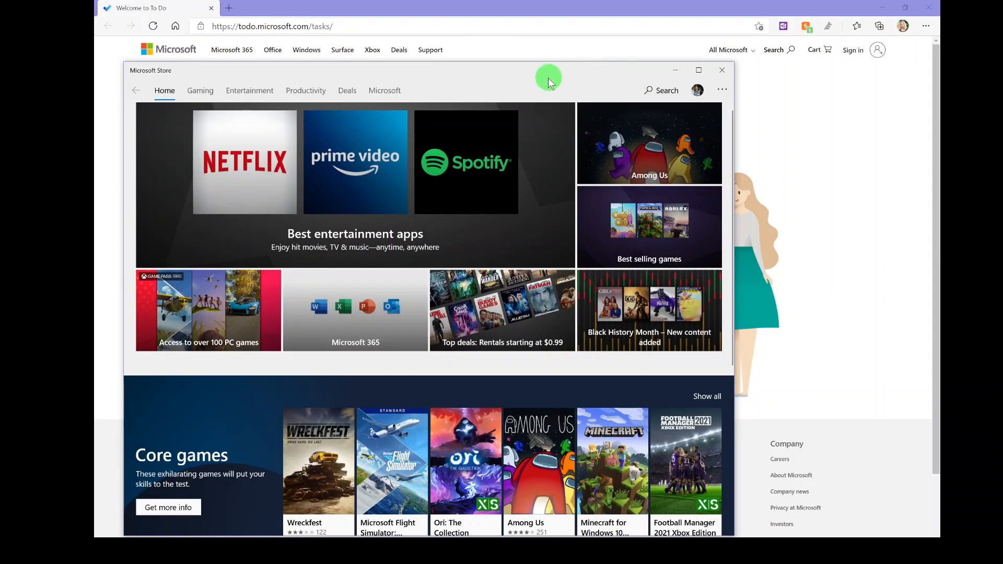
- Search the Microsoft Store for "microsoft to do"
left_click_drag(548, 77, 551, 53)
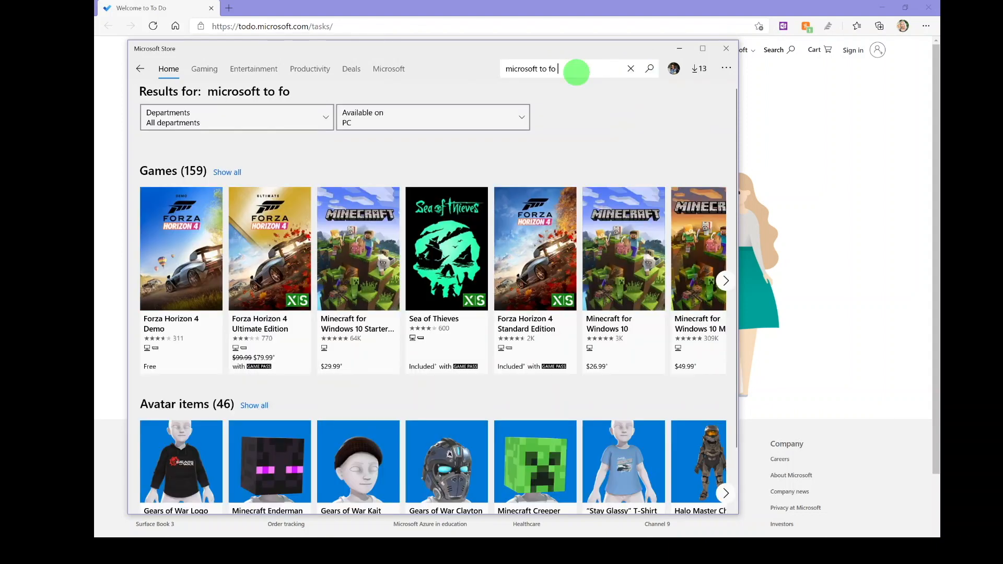
key("BackSpace")
key("BackSpace")
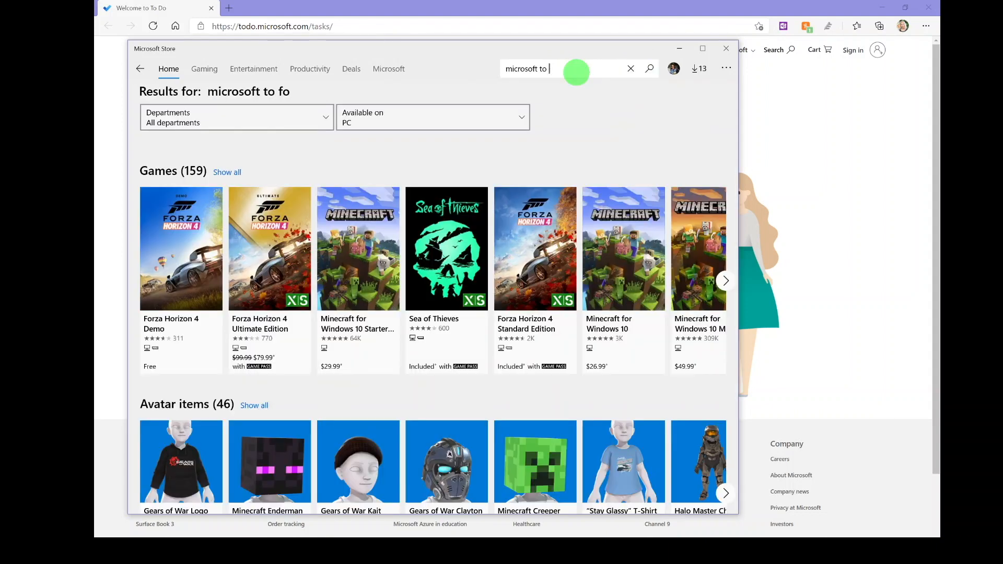
type("do")
key("Return")
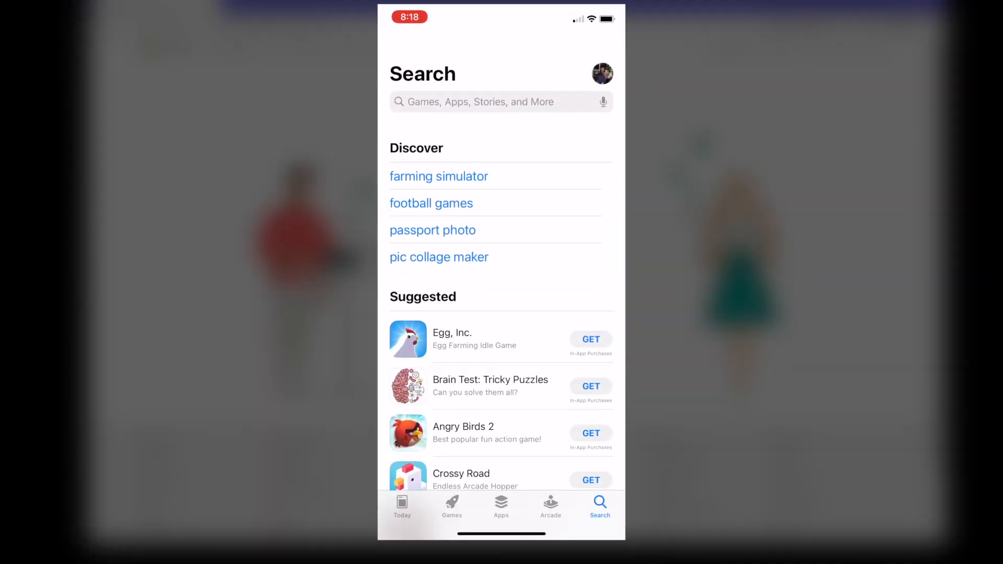
- Search the phone's App Store for "microsoft to do list" and look through the results
left_click(480, 102)
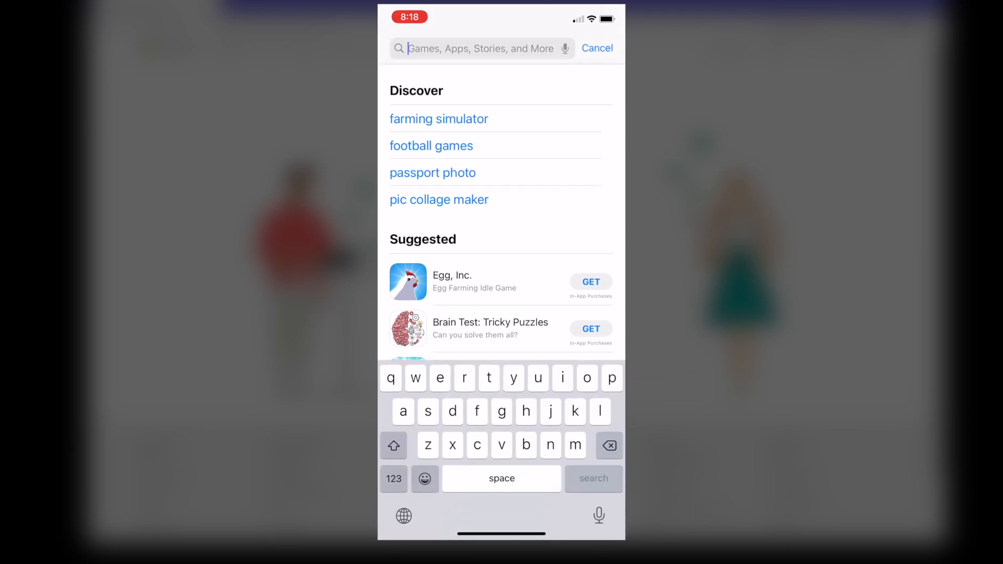
type("microsoft ")
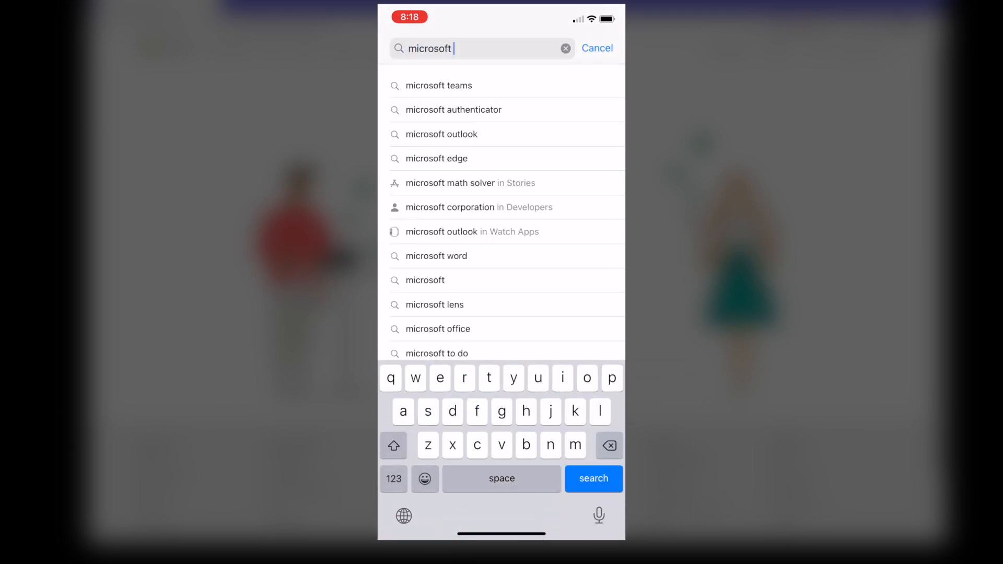
type("to do")
left_click(447, 109)
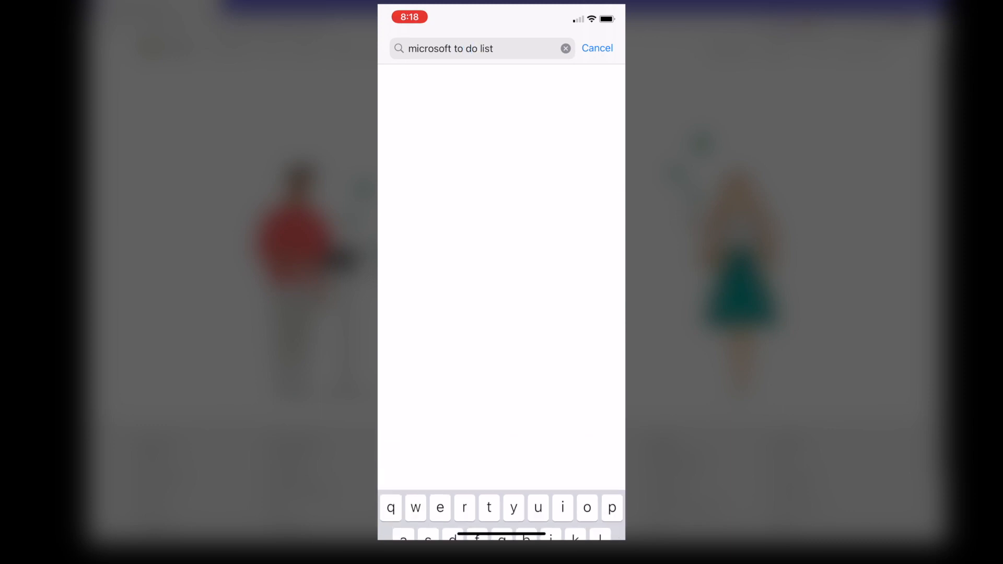
scroll(501, 277, "down", 4)
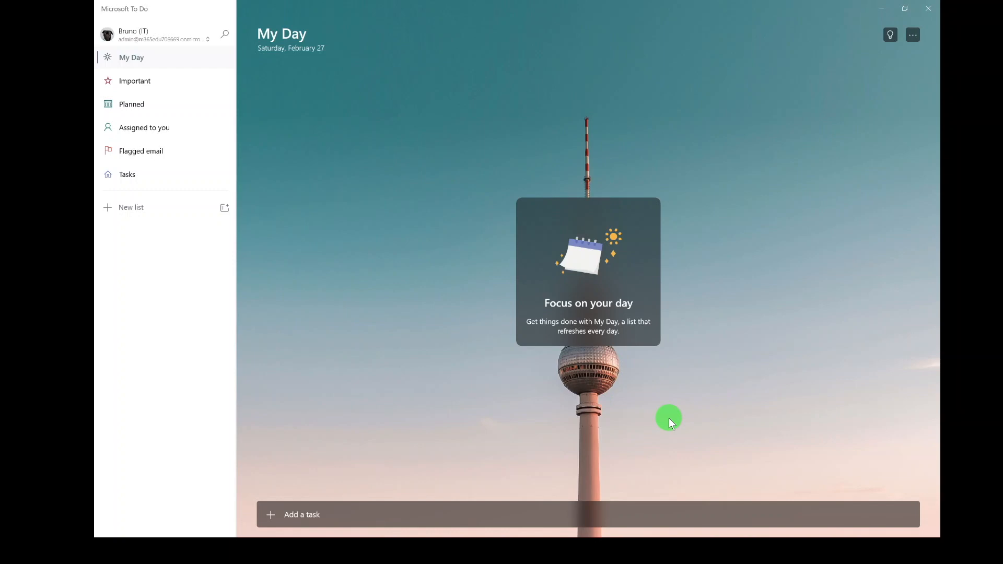
- Enter a new My Day task named "Edit videos" and look over its due-date calendar without choosing a date
left_click(431, 516)
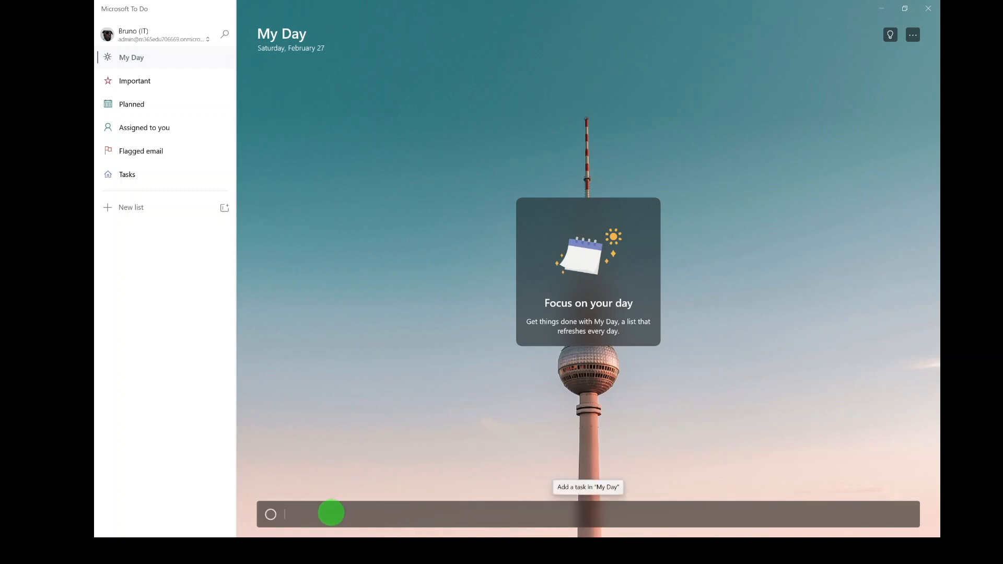
type("Edit videos")
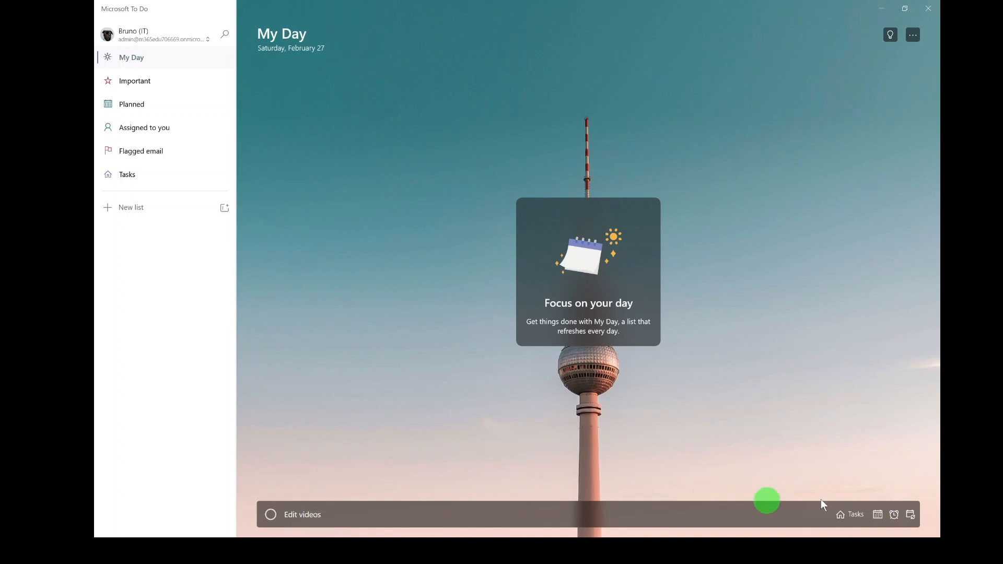
left_click(878, 515)
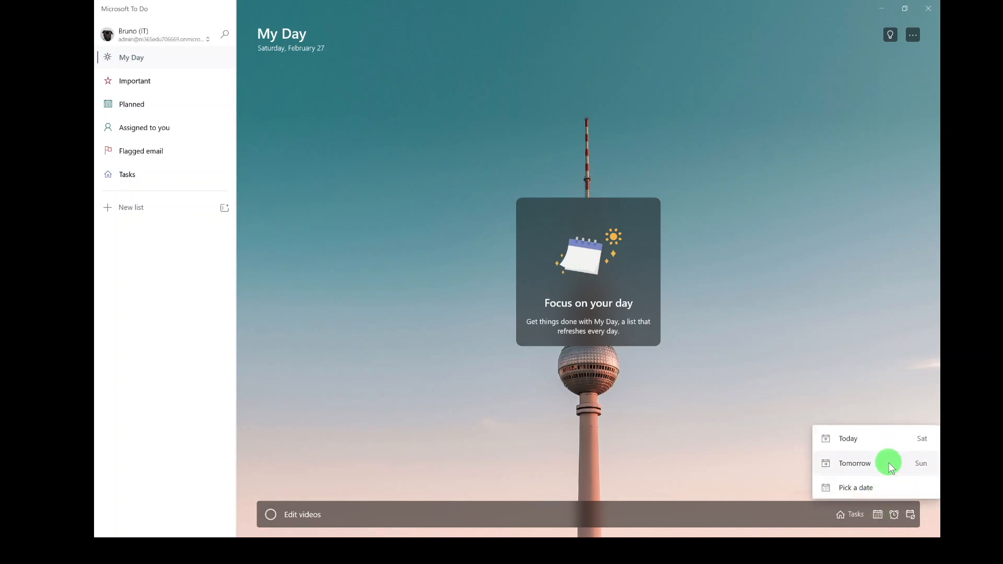
left_click(886, 488)
left_click(883, 374)
left_click(902, 375)
left_click(828, 528)
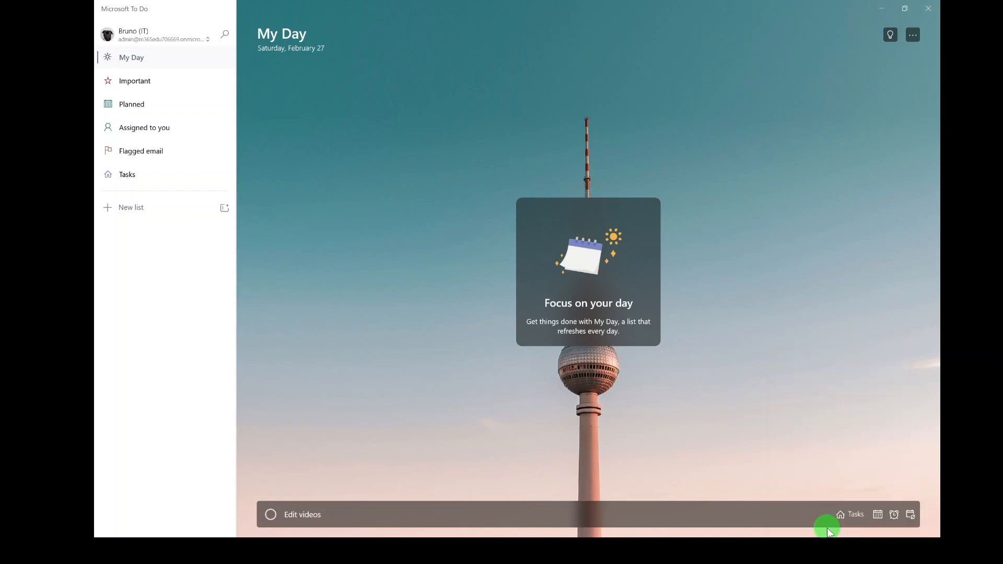
- Look over the reminder and repeat options, and add the "Edit videos" task to My Day without setting either
left_click(893, 517)
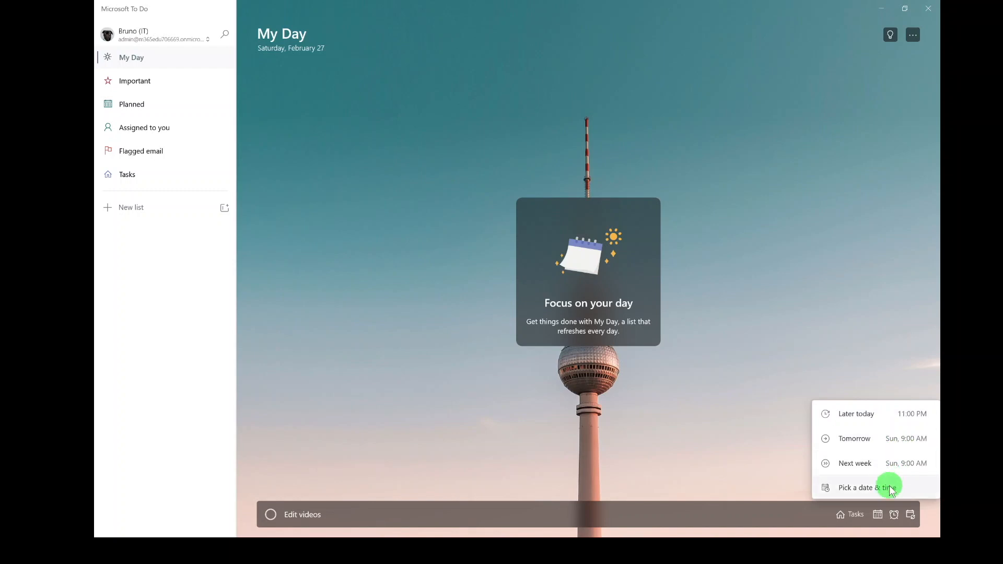
left_click(910, 515)
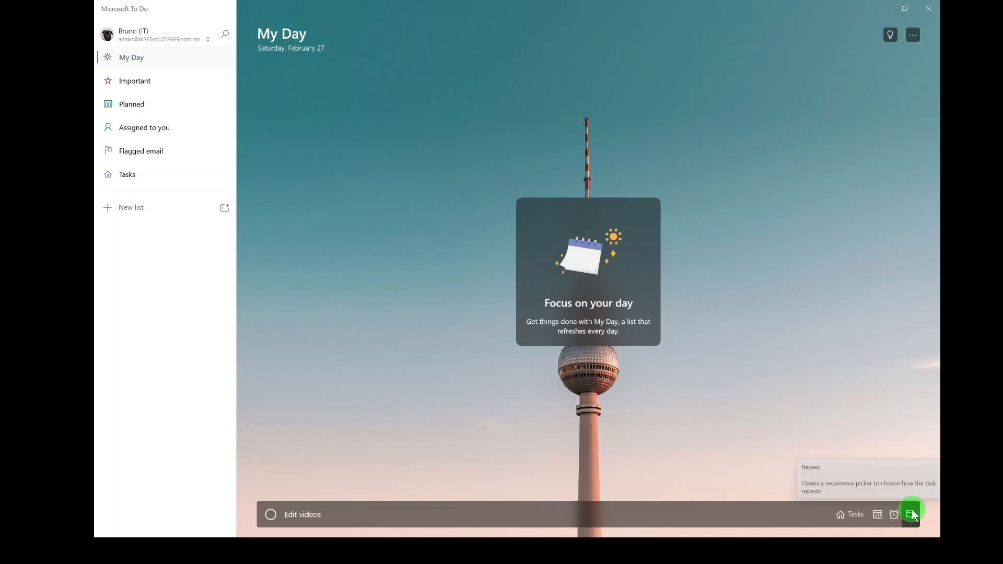
left_click(910, 514)
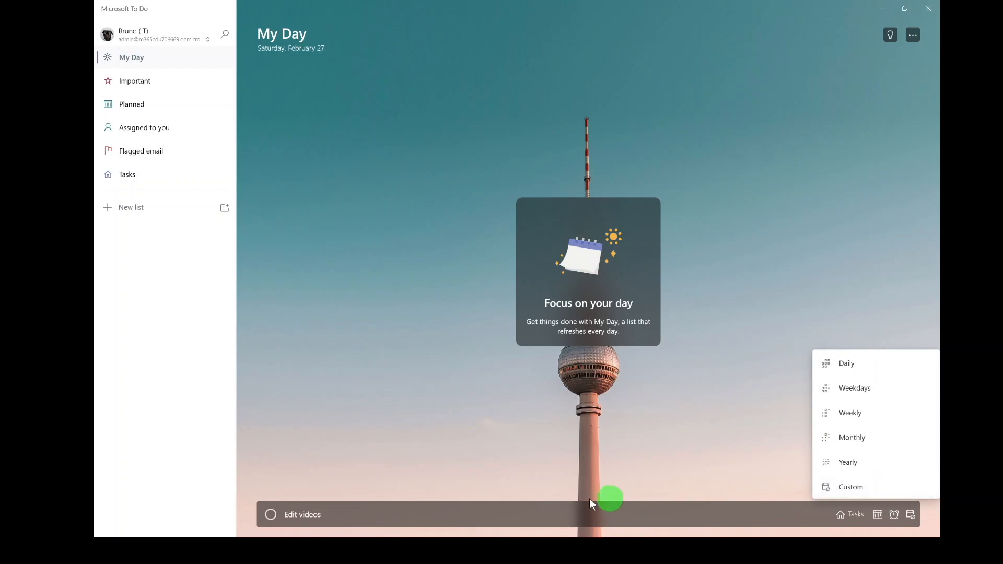
left_click(443, 516)
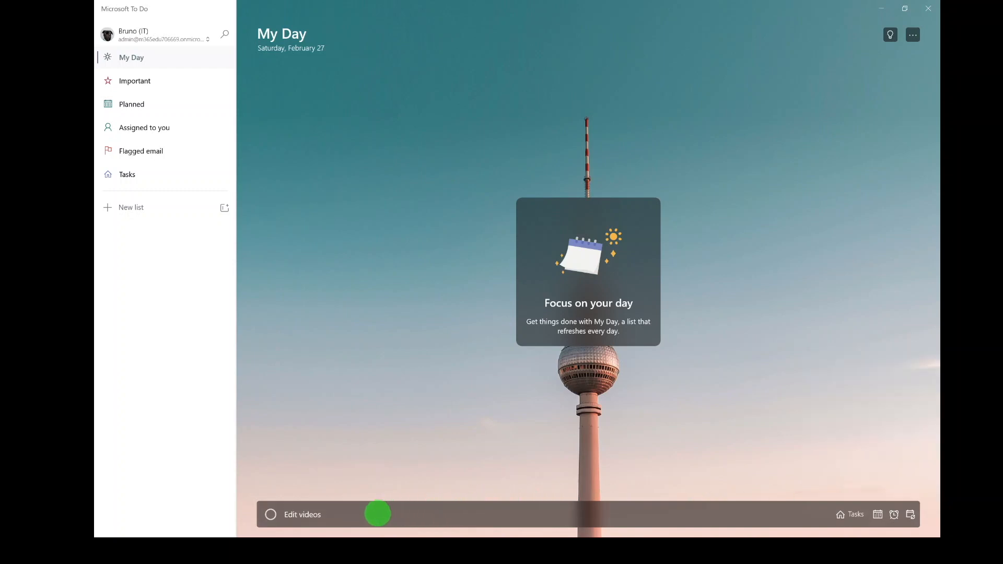
key("Return")
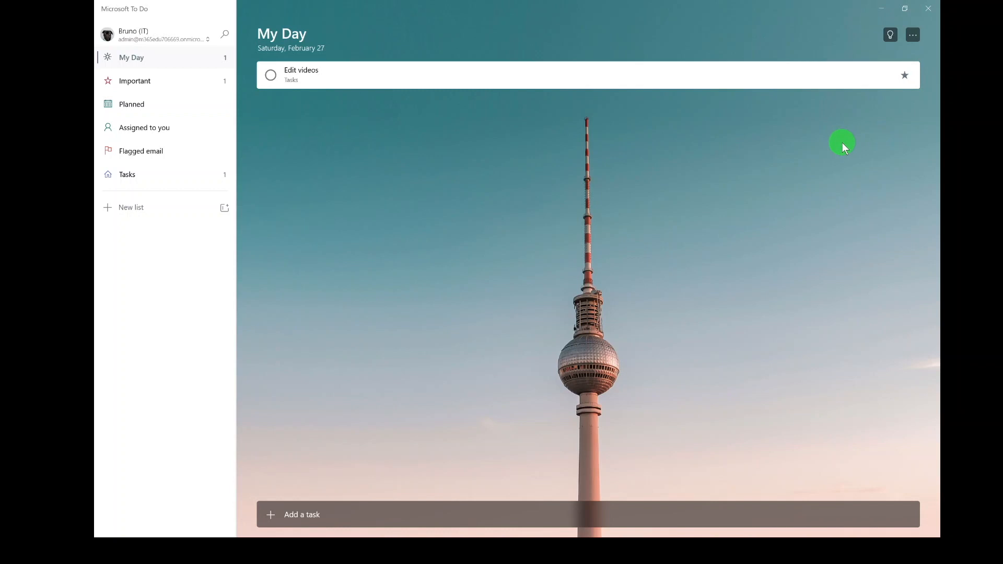
- Review the My Day list options and the actions available for the "Edit audio" task
left_click(911, 37)
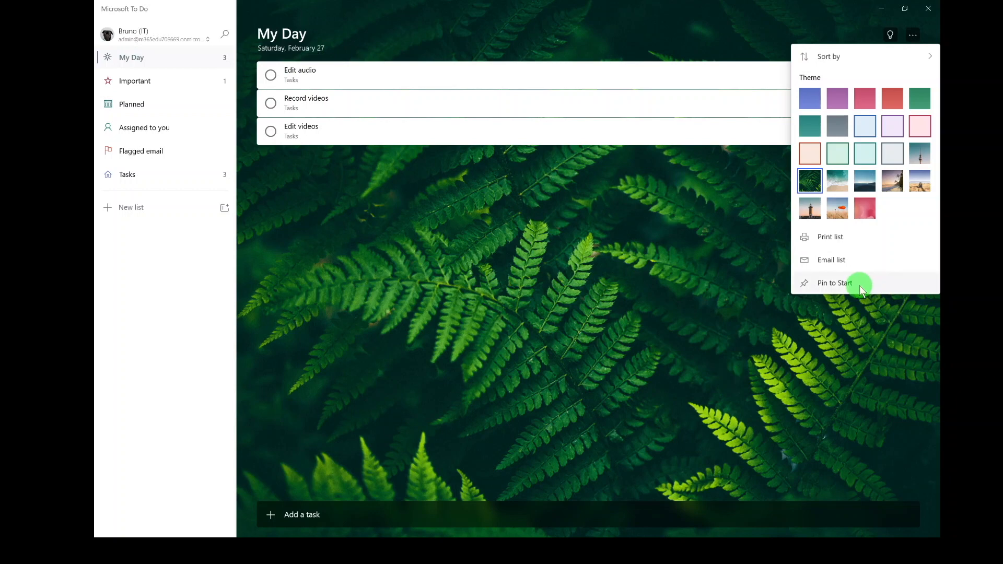
left_click(603, 253)
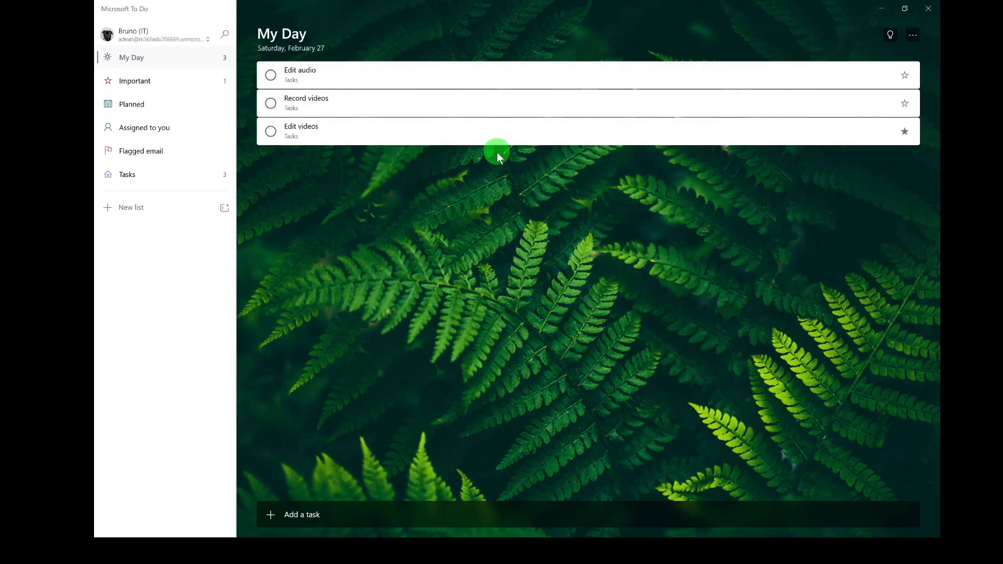
right_click(425, 77)
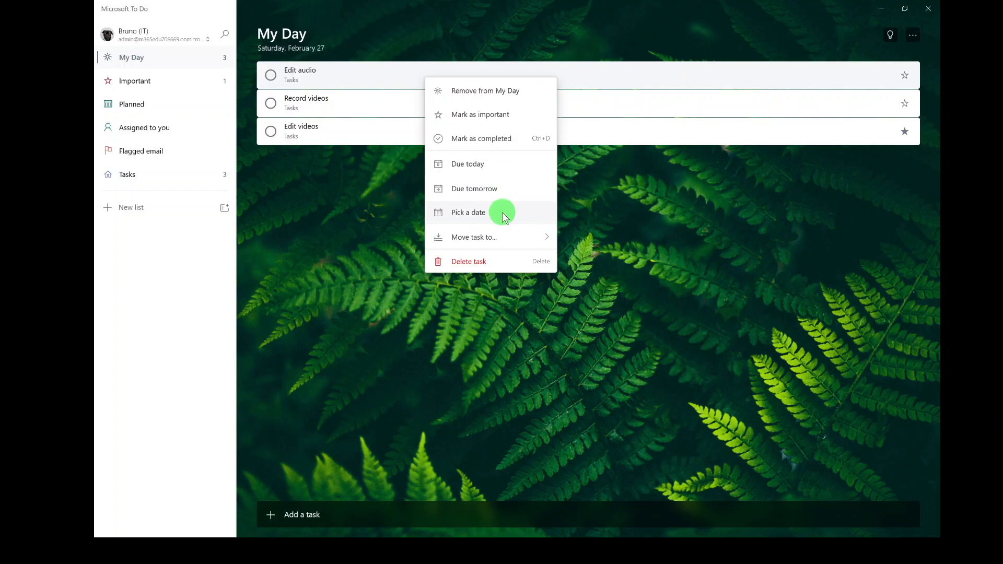
mouse_move(506, 233)
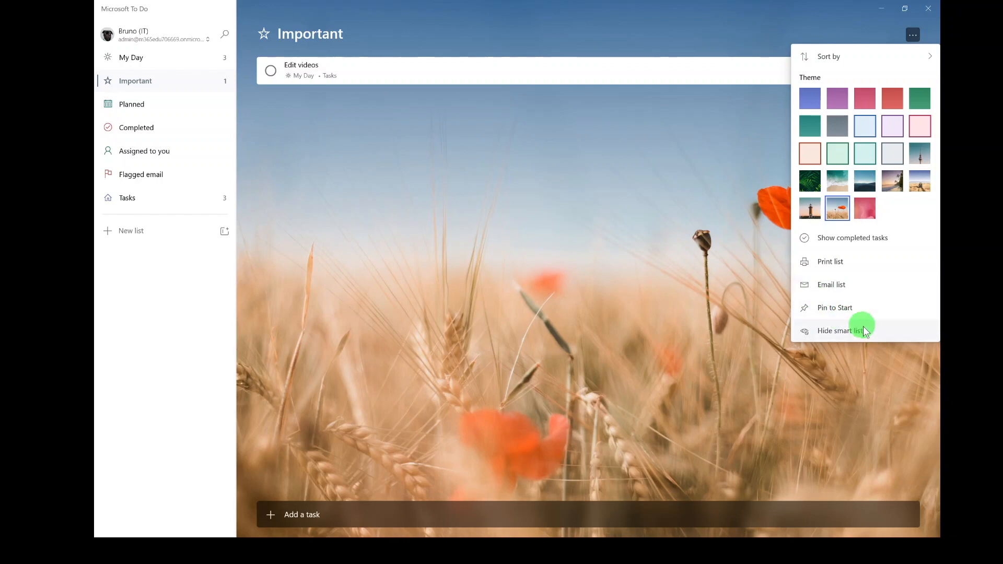
- Hide the Important smart list and turn it back on in the smart list settings
left_click(869, 330)
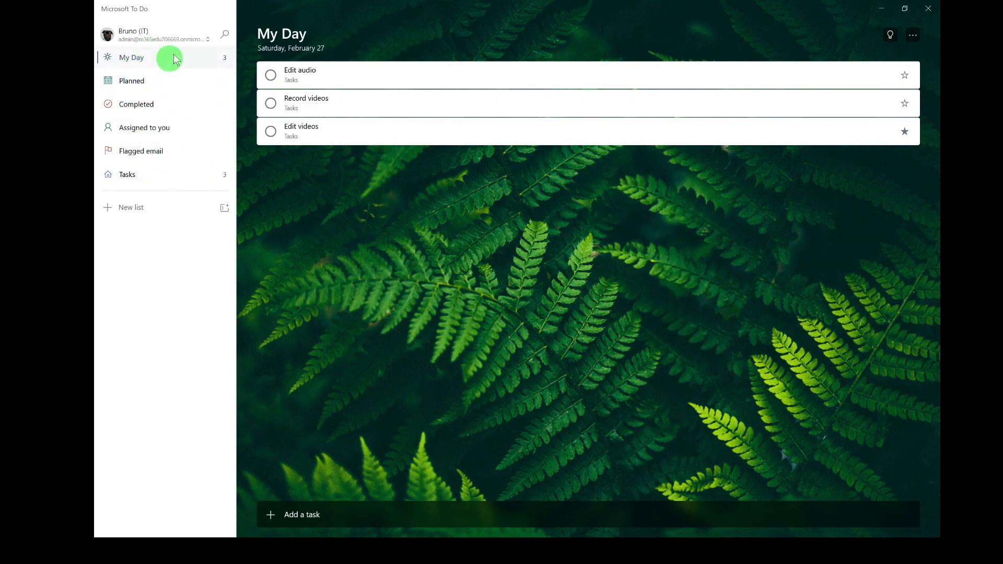
left_click(172, 38)
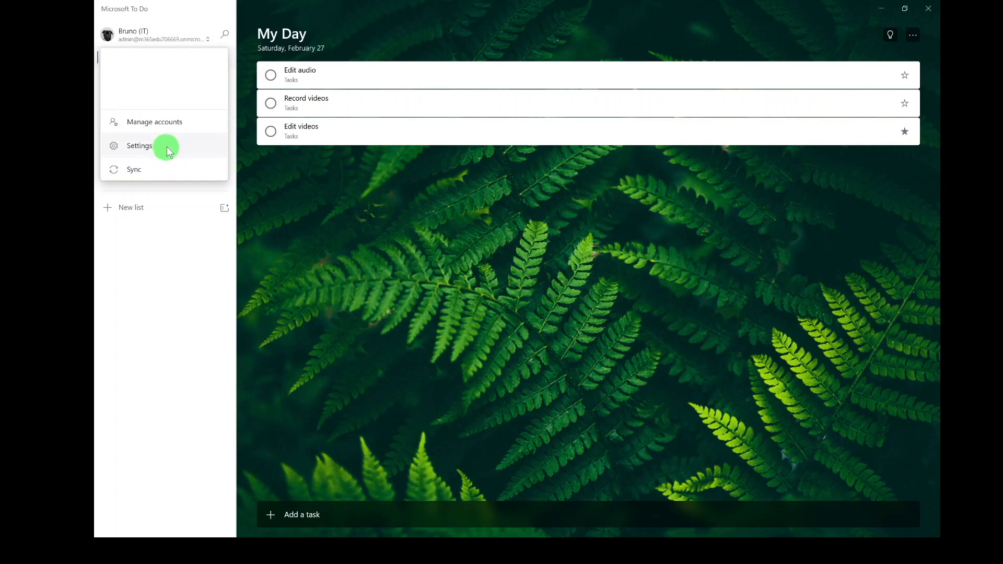
left_click(168, 150)
scroll(594, 318, "down", 10)
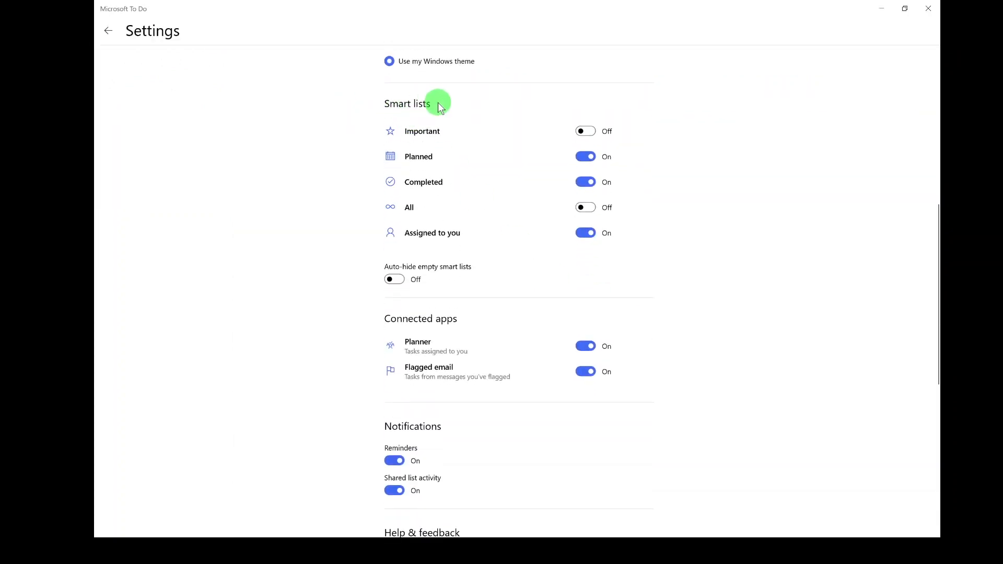
left_click(584, 131)
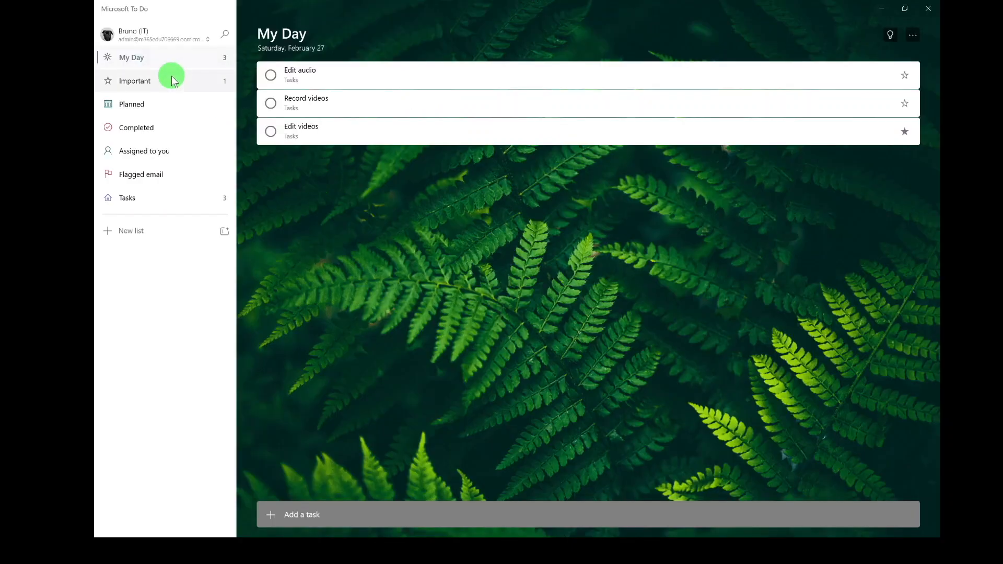
- Open the Important list and examine its list options, including sorting
left_click(171, 78)
left_click(554, 282)
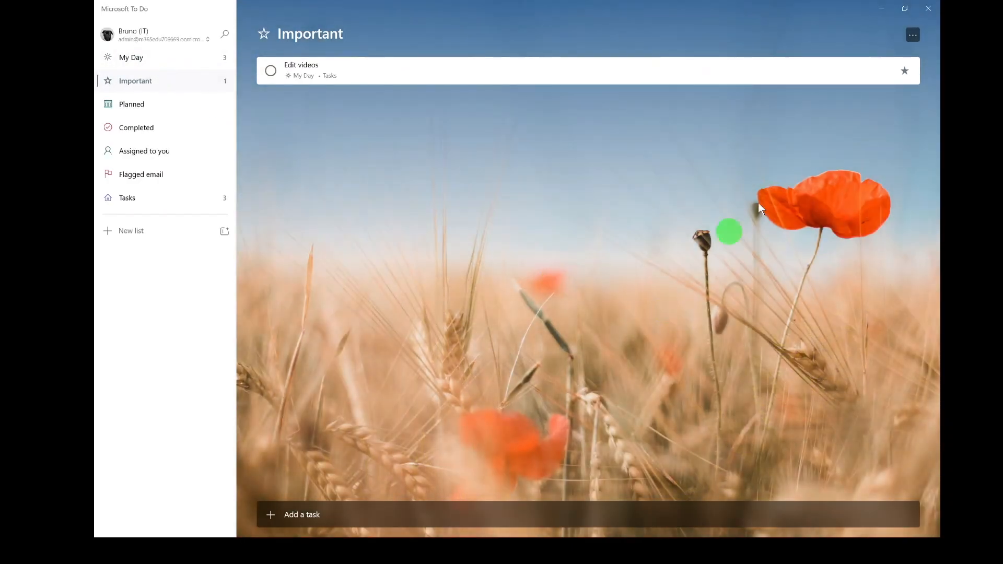
left_click(912, 35)
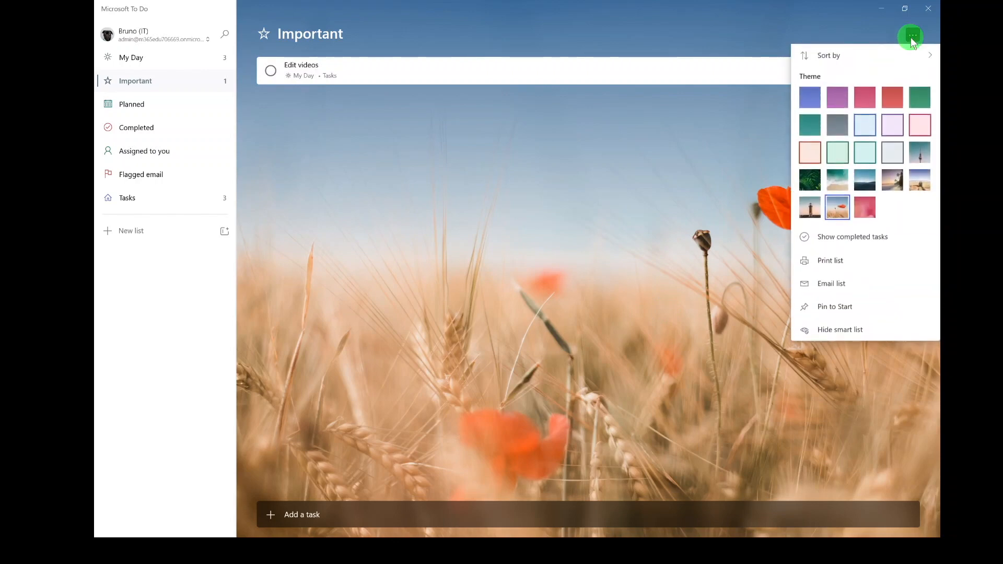
left_click(879, 59)
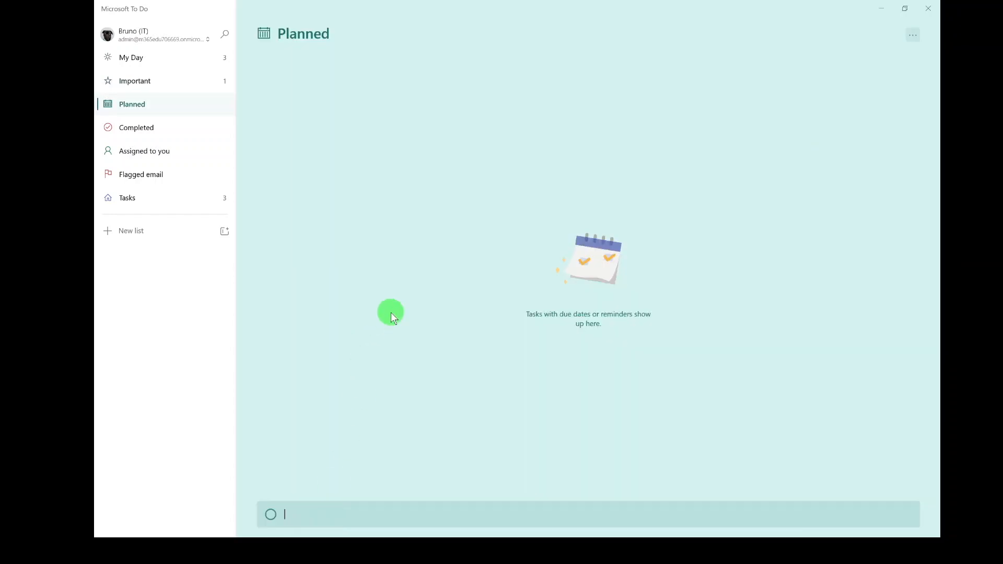
- Enter a Planned task named "Finish recording", due today, with a reminder on February 27, 2021 at 9:00 PM
type("Finish recording")
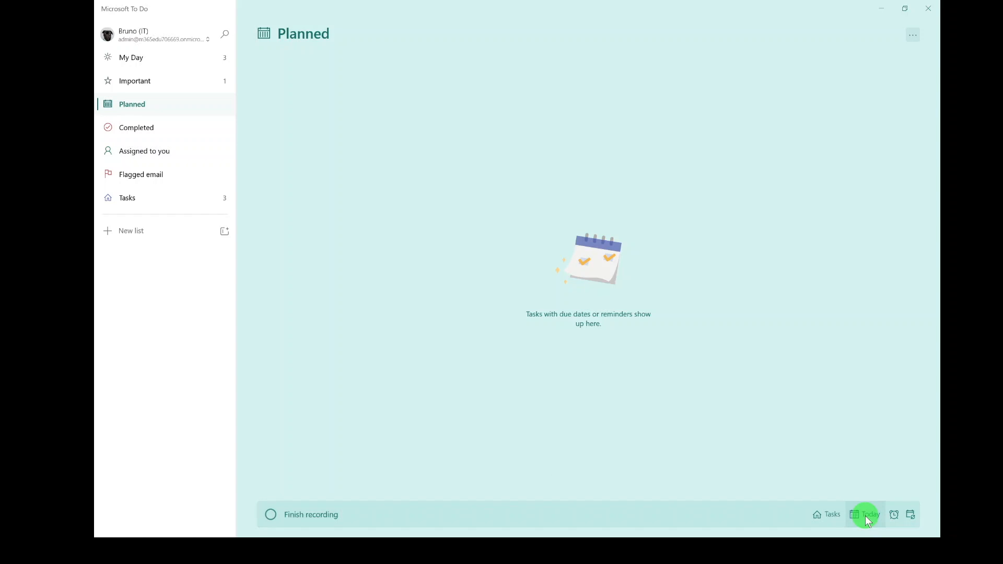
left_click(865, 515)
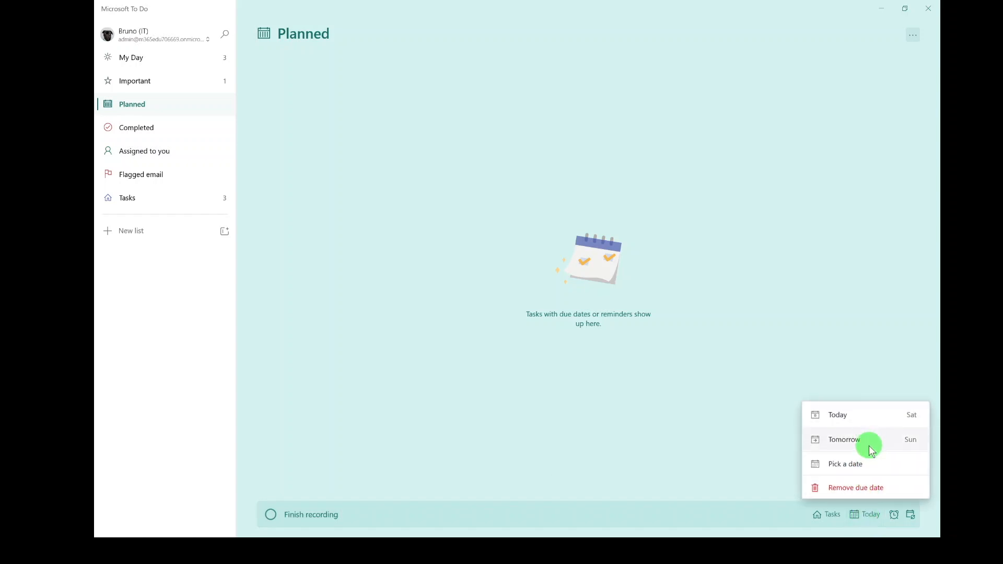
left_click(760, 521)
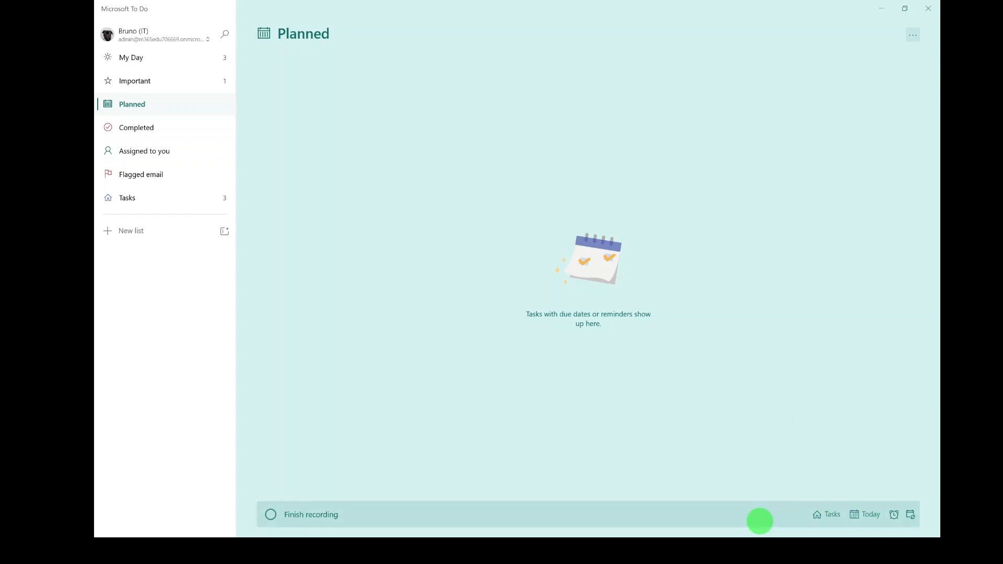
left_click(893, 515)
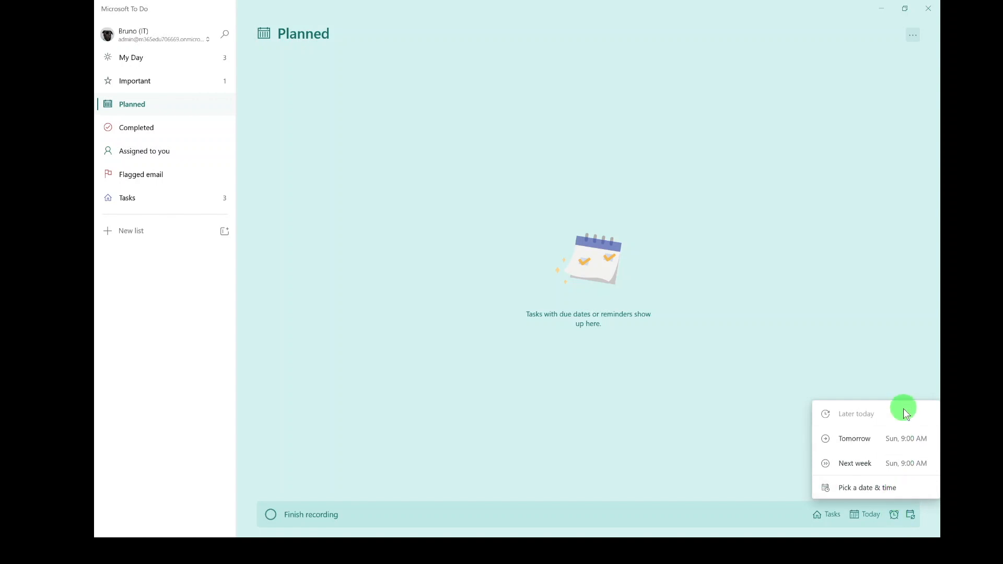
left_click(870, 486)
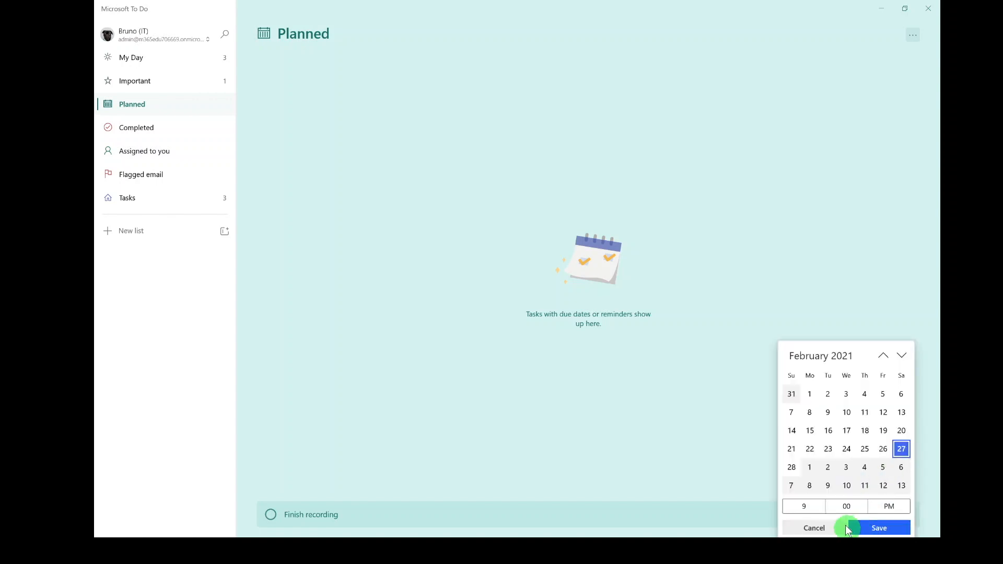
left_click(870, 528)
- Check the repeat options and add the "Finish recording" task to Planned without a recurrence
left_click(910, 515)
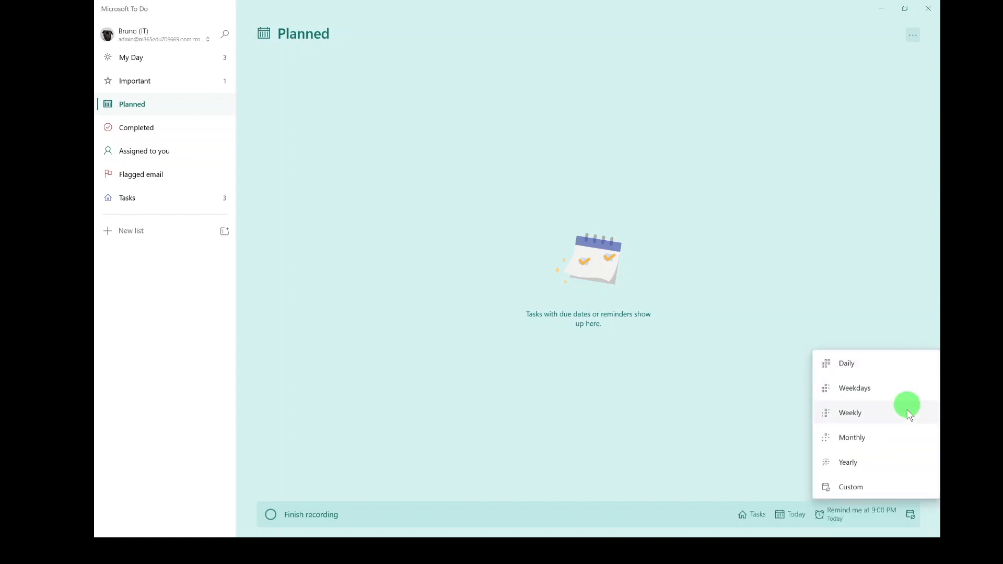
left_click(651, 509)
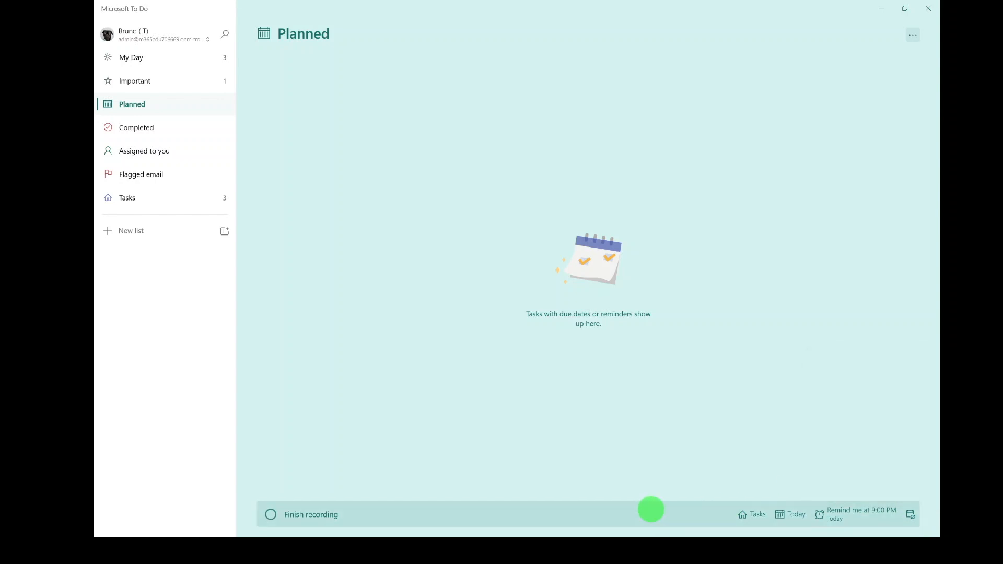
key("Return")
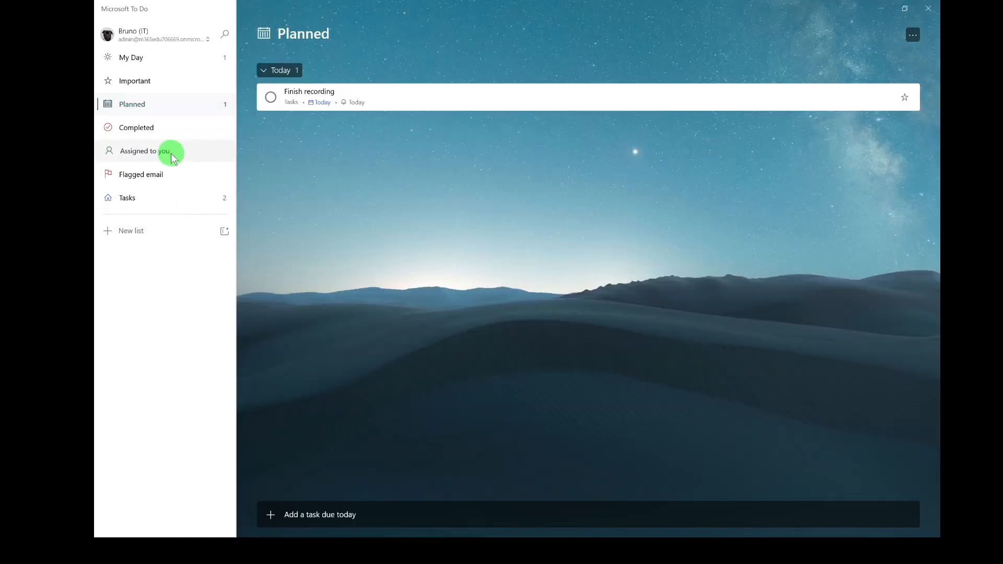
- View the tasks assigned to you, and create a new list named "Social Media"
left_click(171, 152)
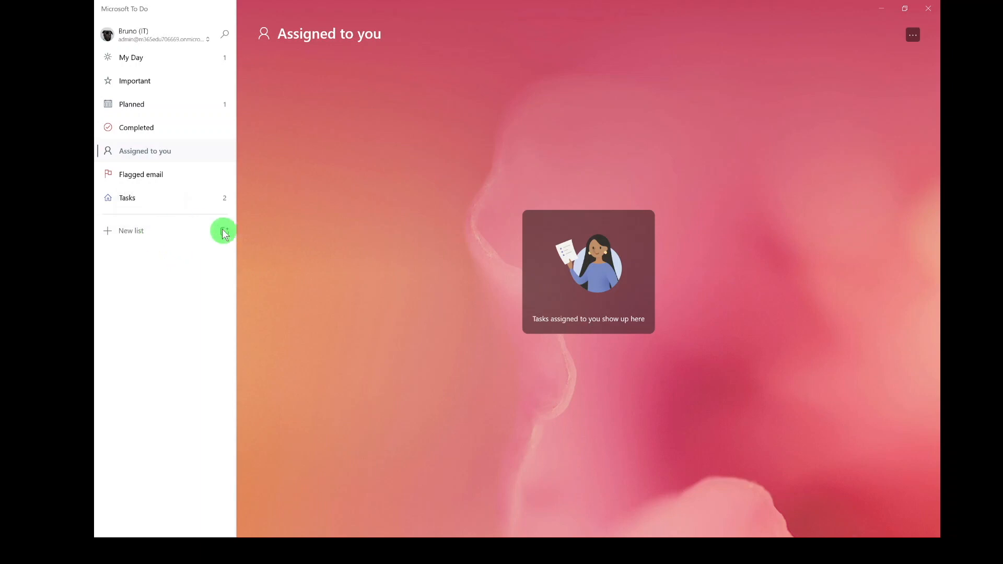
left_click(145, 230)
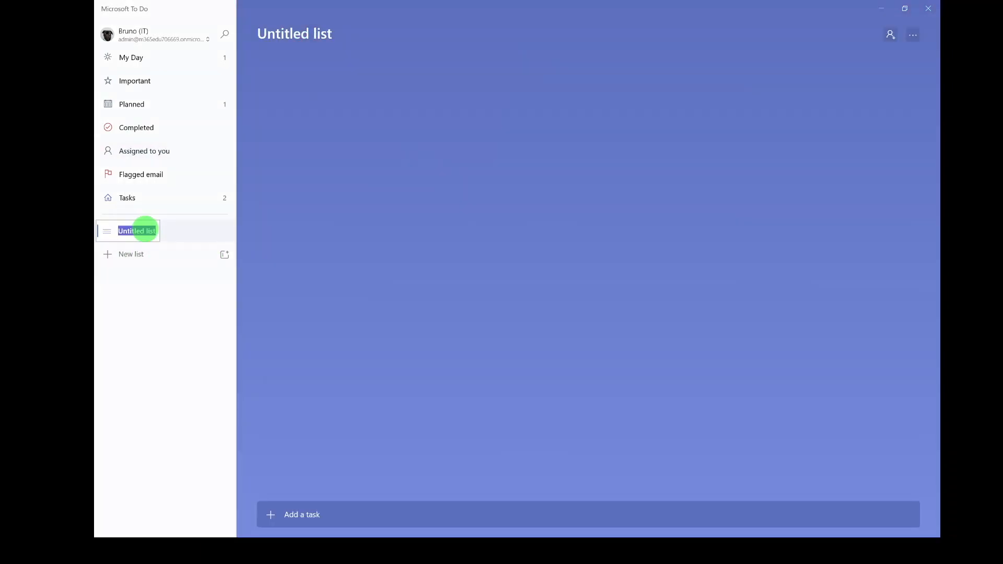
type("Social Media")
key("Return")
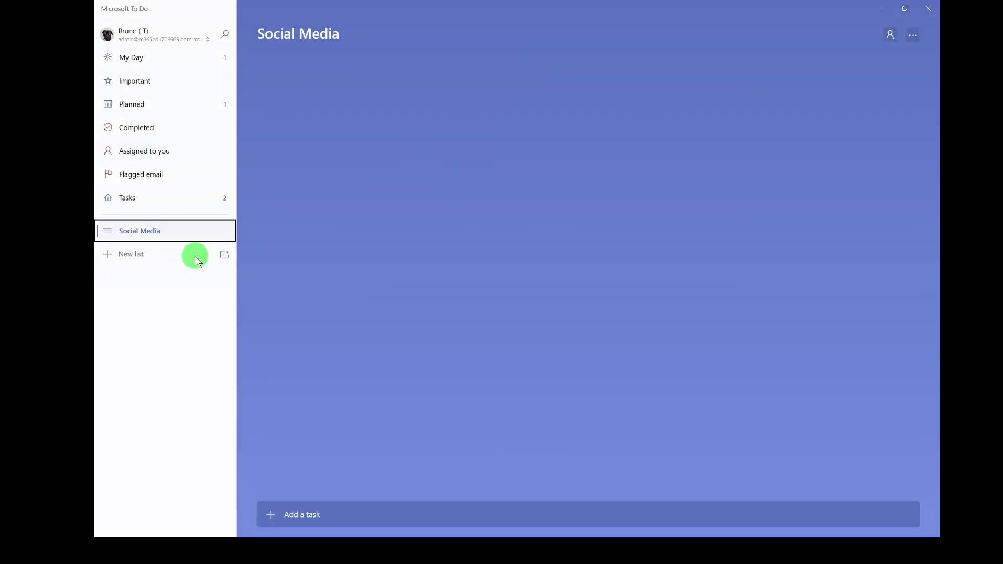
- Open the sharing options of the Social Media list and copy its invitation link
right_click(107, 230)
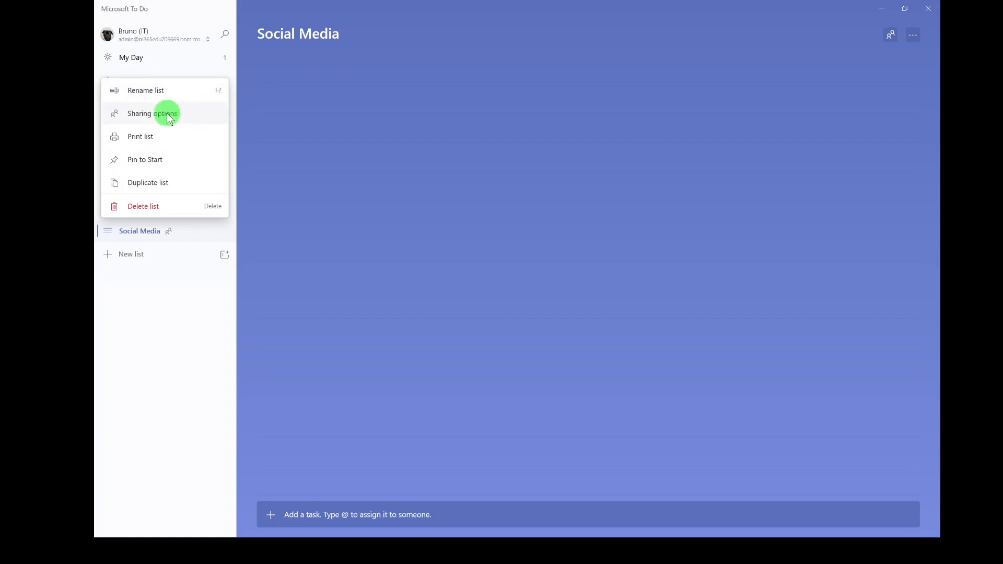
left_click(167, 113)
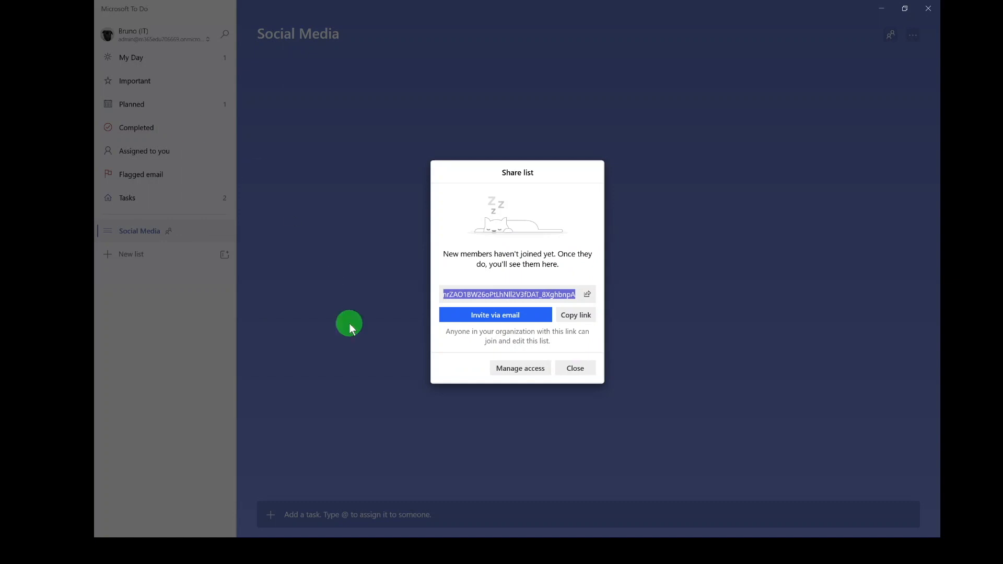
left_click(575, 320)
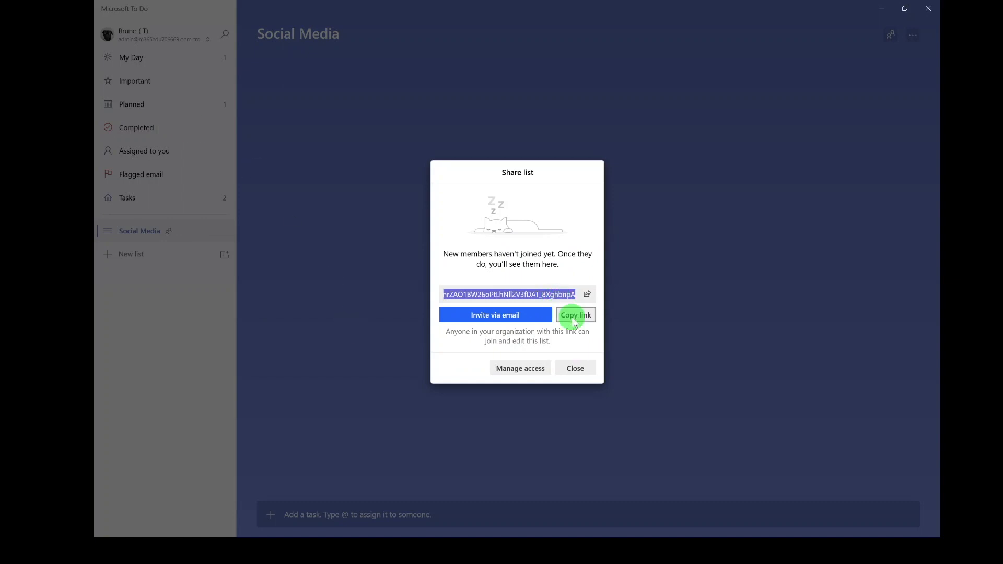
left_click(578, 369)
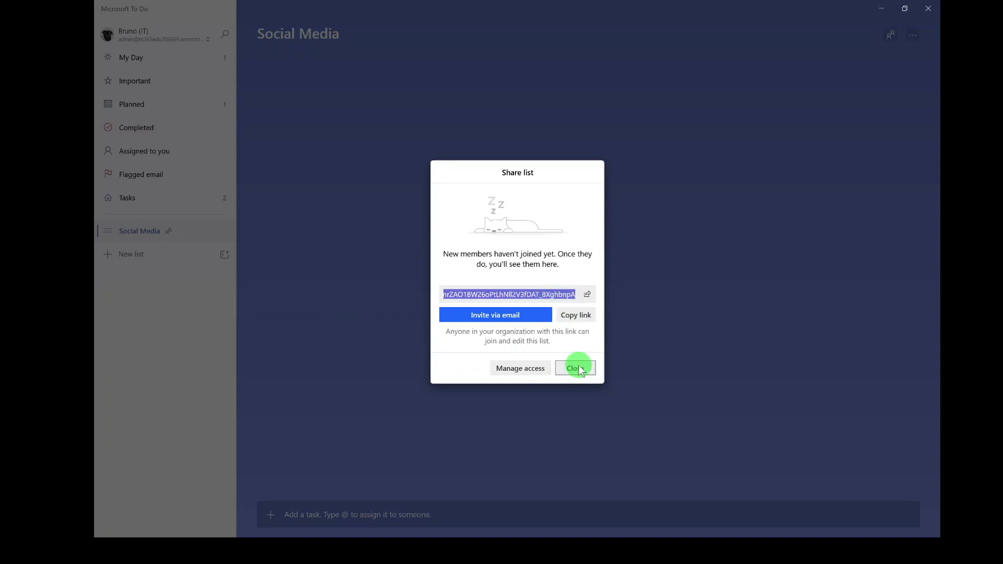
- Open the access management of the Social Media list and try to limit access to it
left_click(522, 370)
left_click(446, 207)
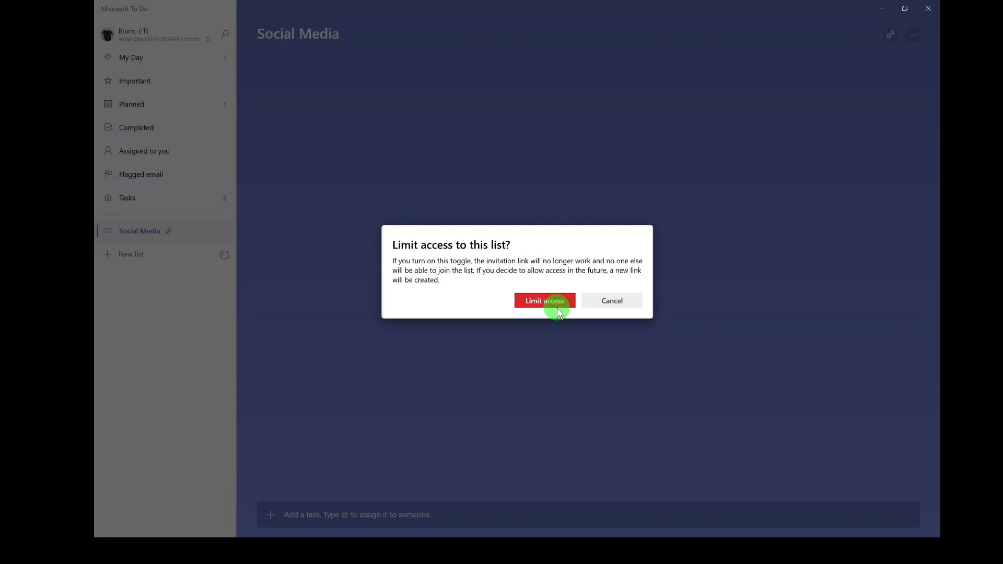
left_click(557, 309)
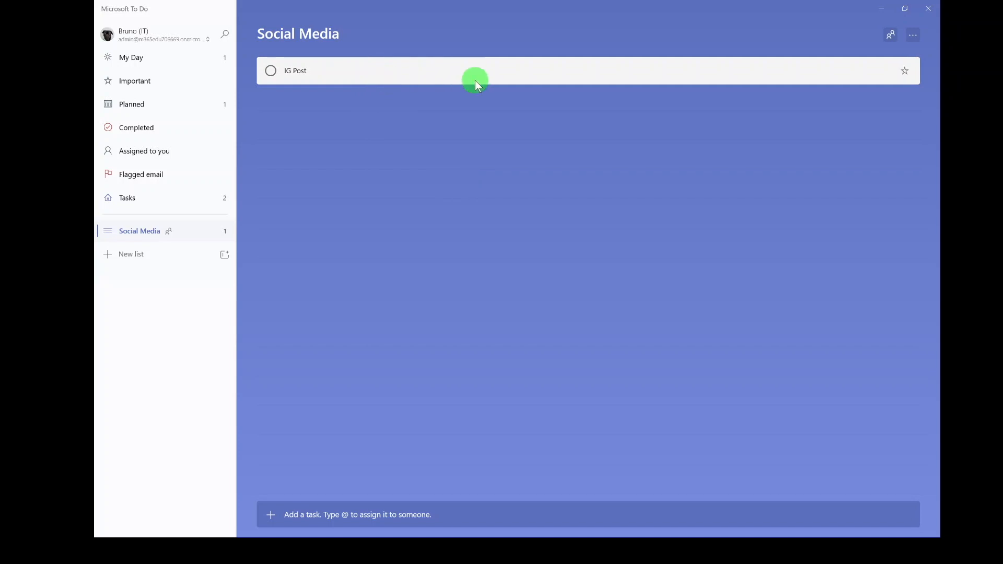
- Add the steps "Design" and "Music" to the IG Post task and open its assignment options
left_click(545, 74)
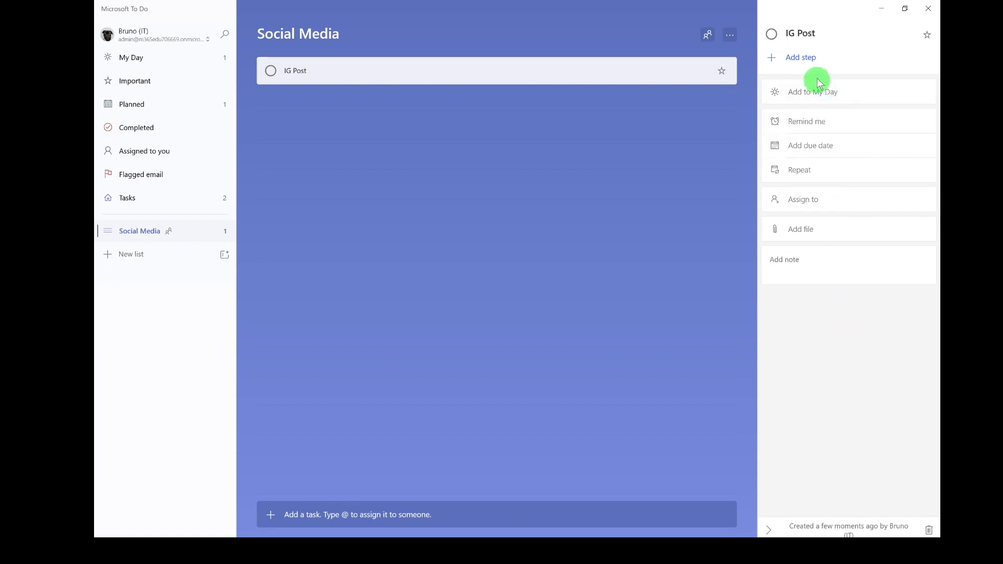
left_click(802, 58)
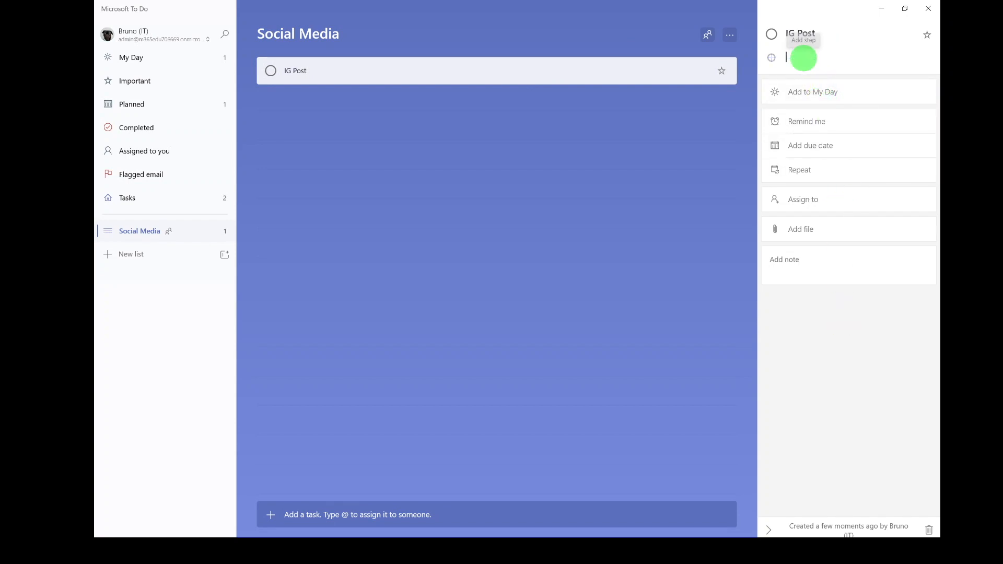
type("Design")
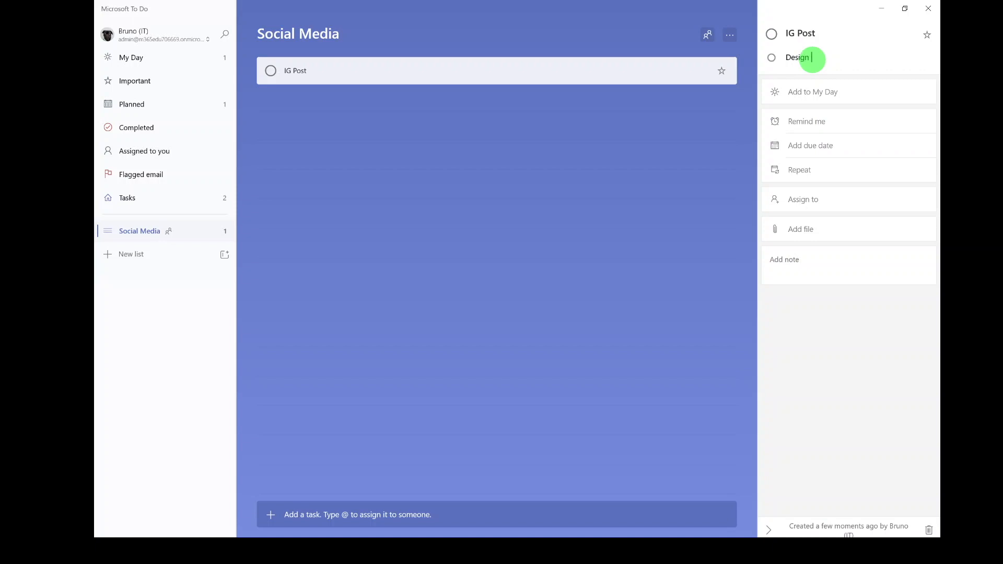
key("Return")
type("Music")
key("Return")
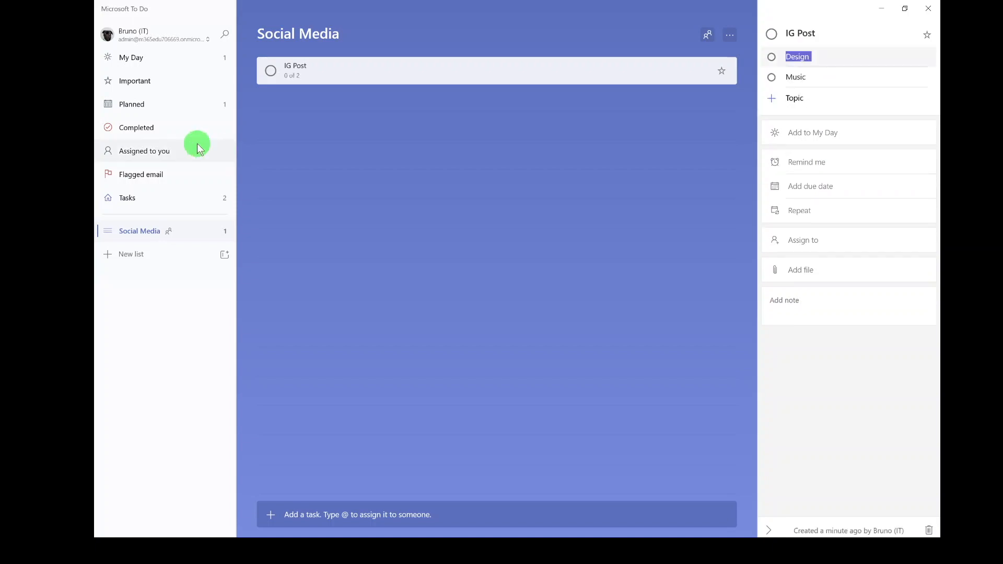
left_click(830, 240)
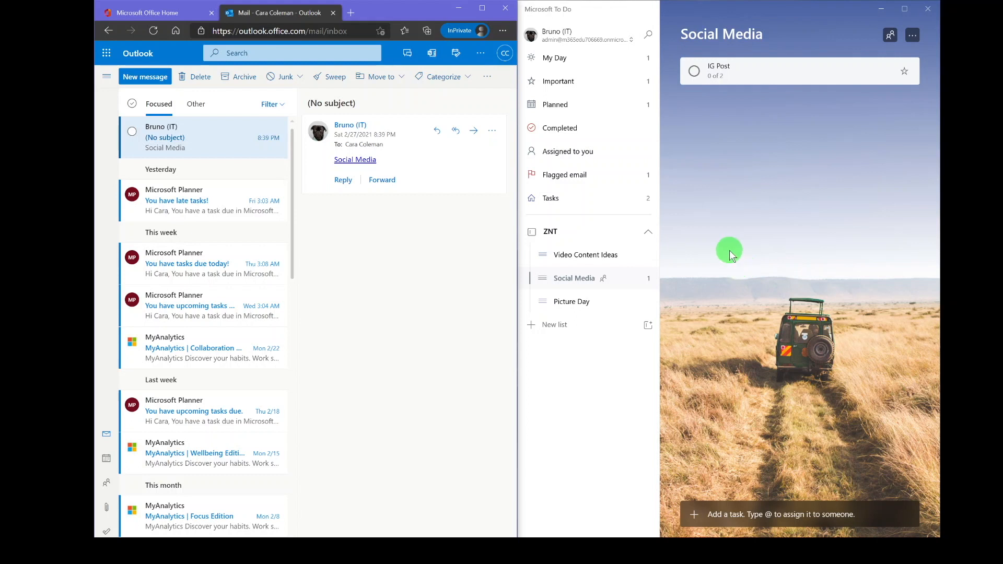
- Switch to Outlook, open the Social Media invitation link in the received email, and sign in to join the shared list
left_click(357, 162)
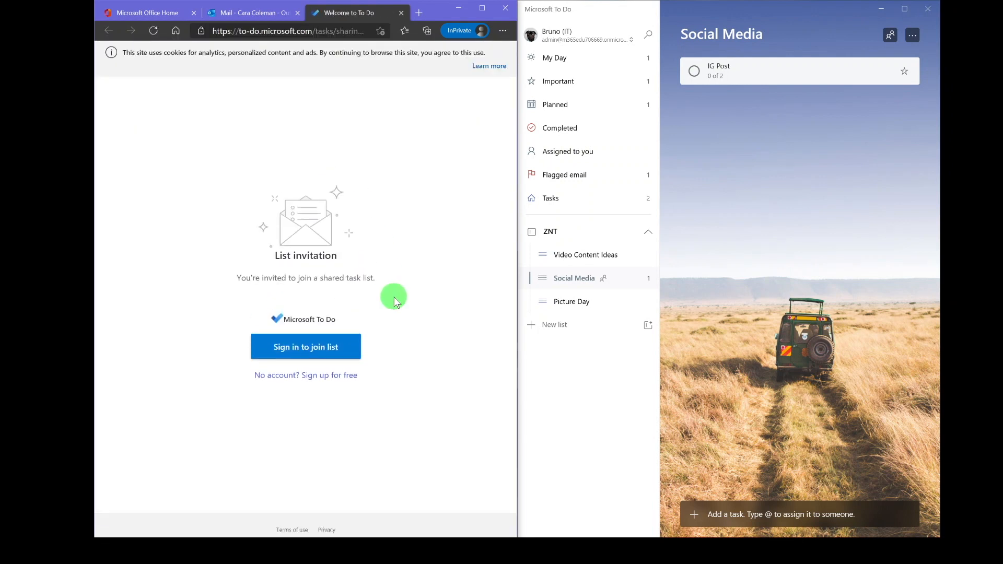
left_click(322, 353)
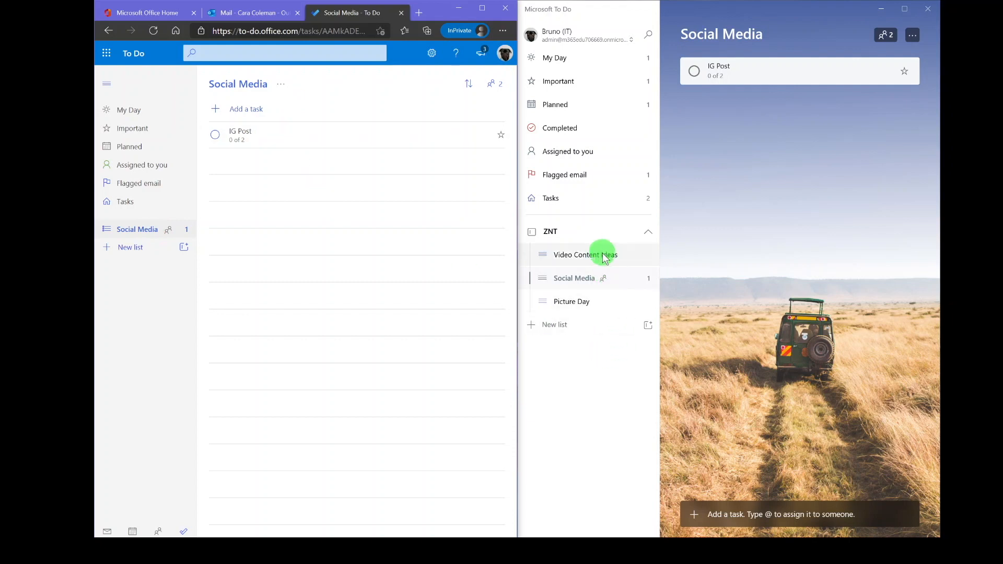
- In the web version, add IG Post to My Day and mark its Music and Design steps and the task itself as completed
left_click(419, 132)
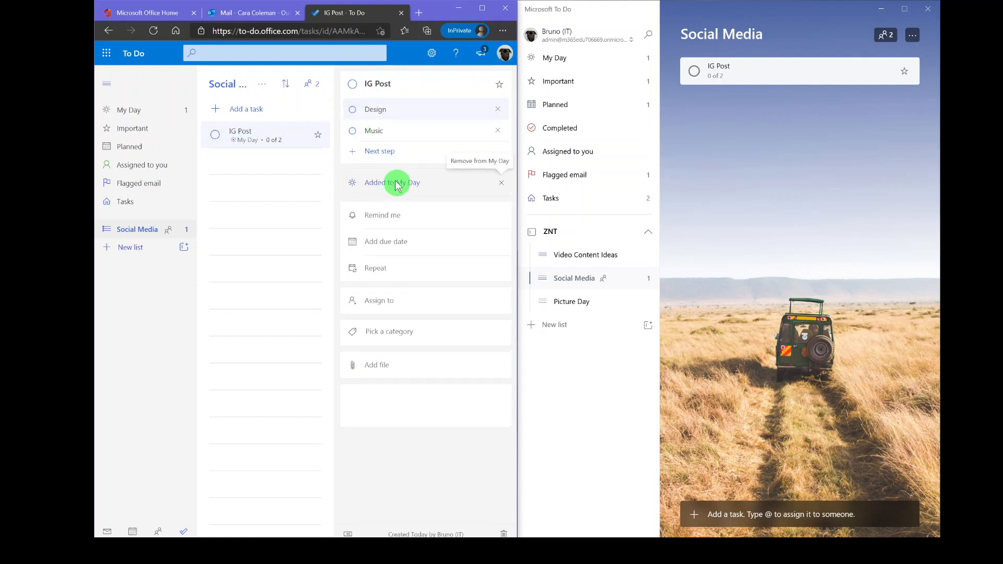
left_click(395, 180)
left_click(360, 135)
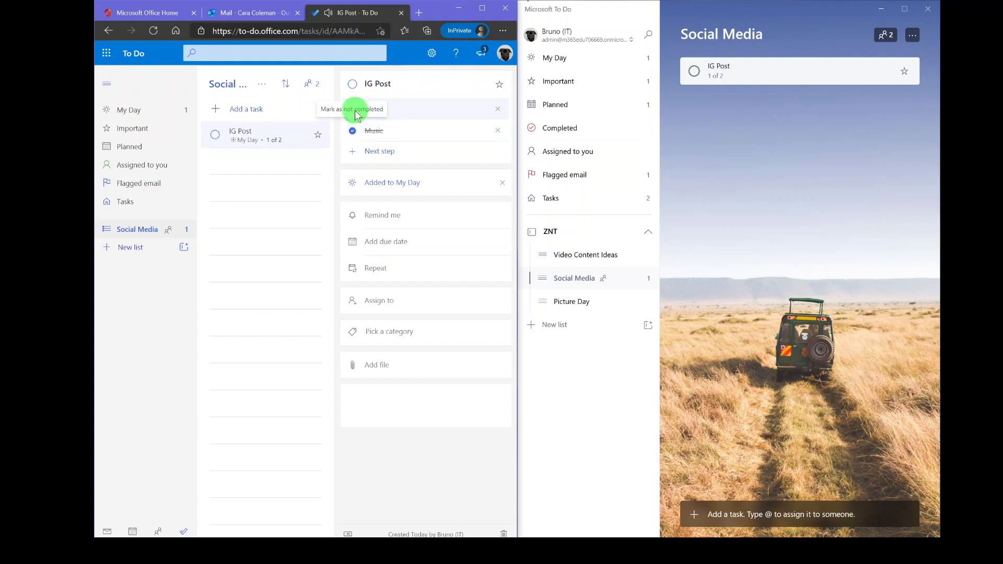
left_click(352, 110)
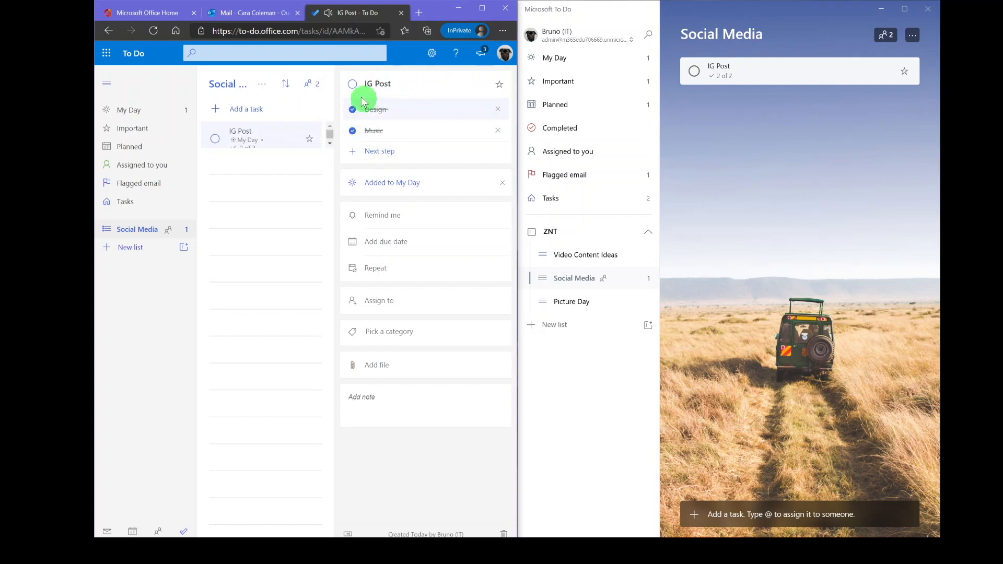
left_click(353, 85)
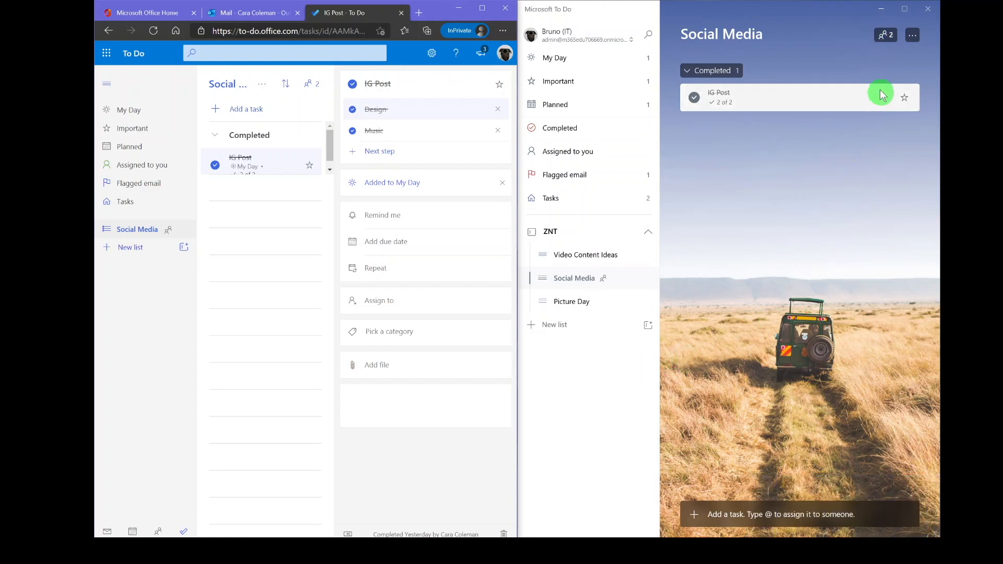
- In the desktop app, try to remove the invited member through the sharing settings of the Social Media list
left_click(882, 38)
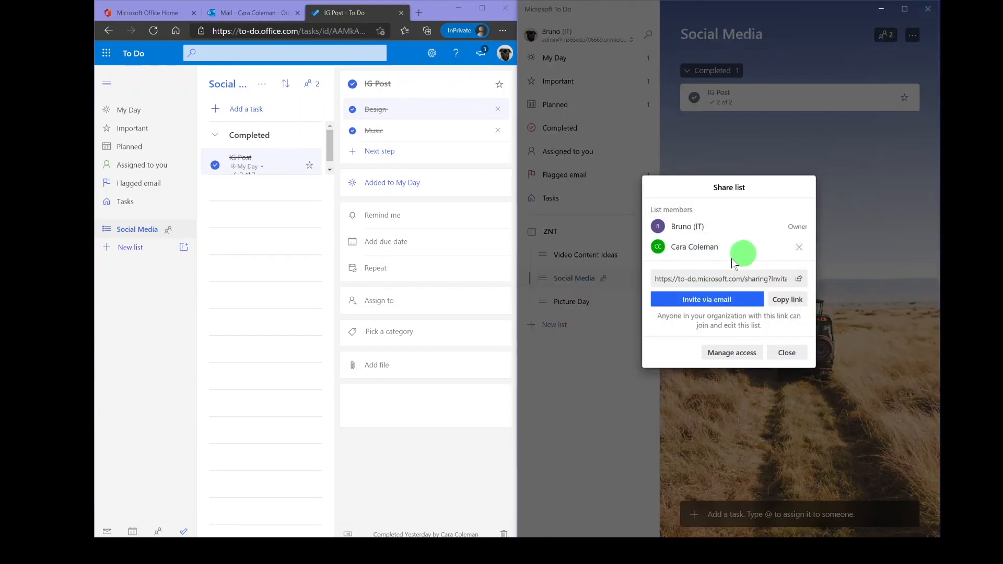
left_click(798, 246)
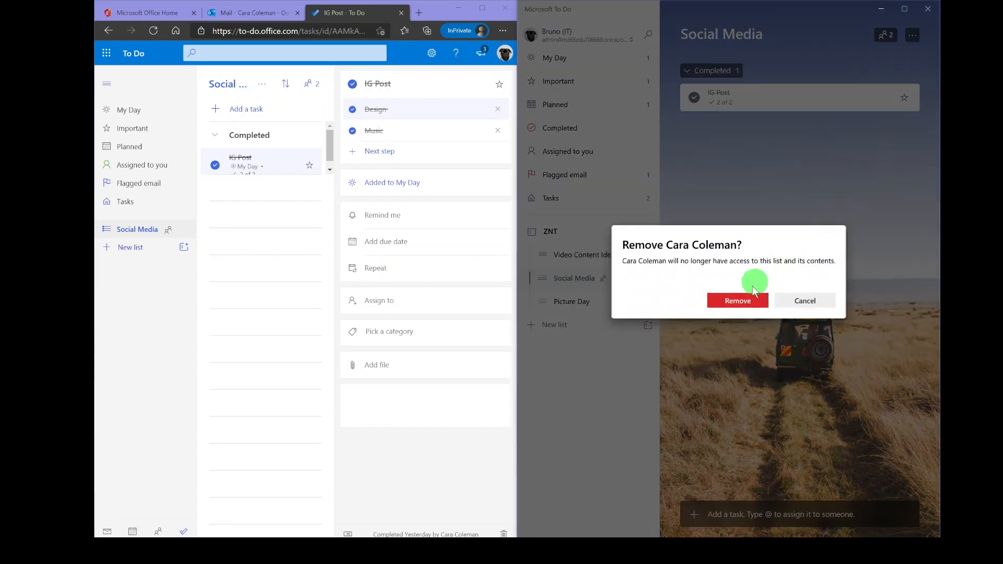
left_click(735, 297)
left_click(153, 230)
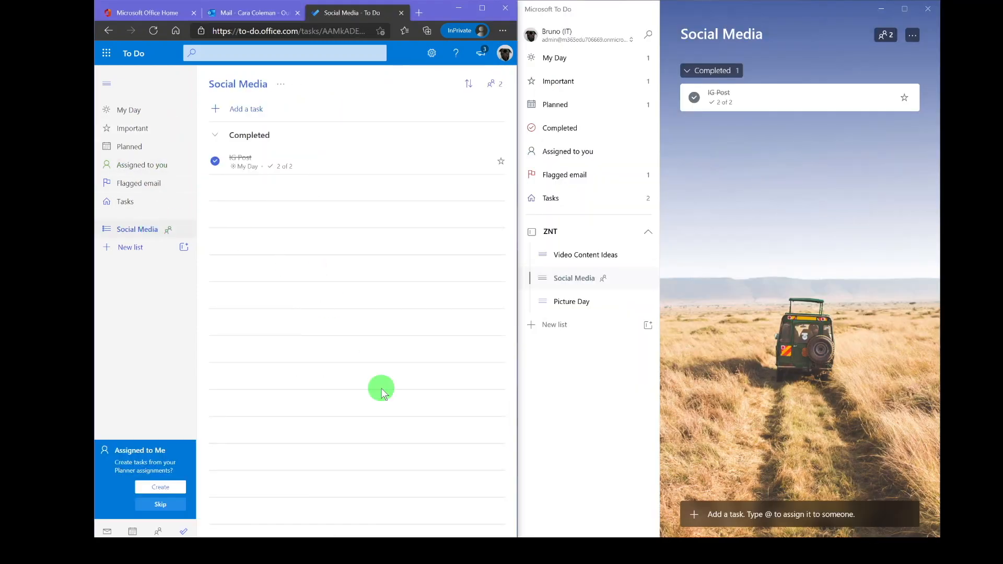
left_click(249, 110)
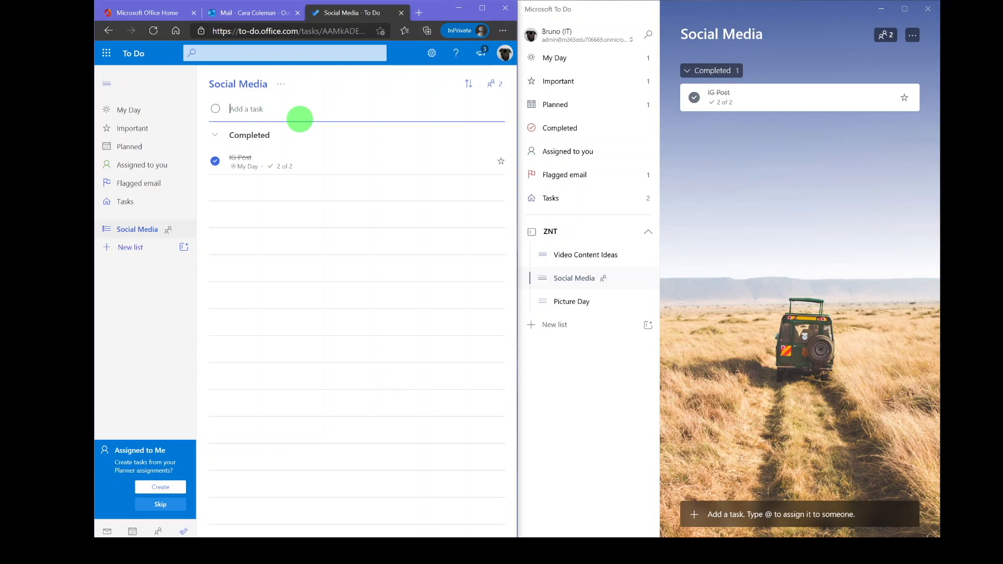
type("Finish recording videos")
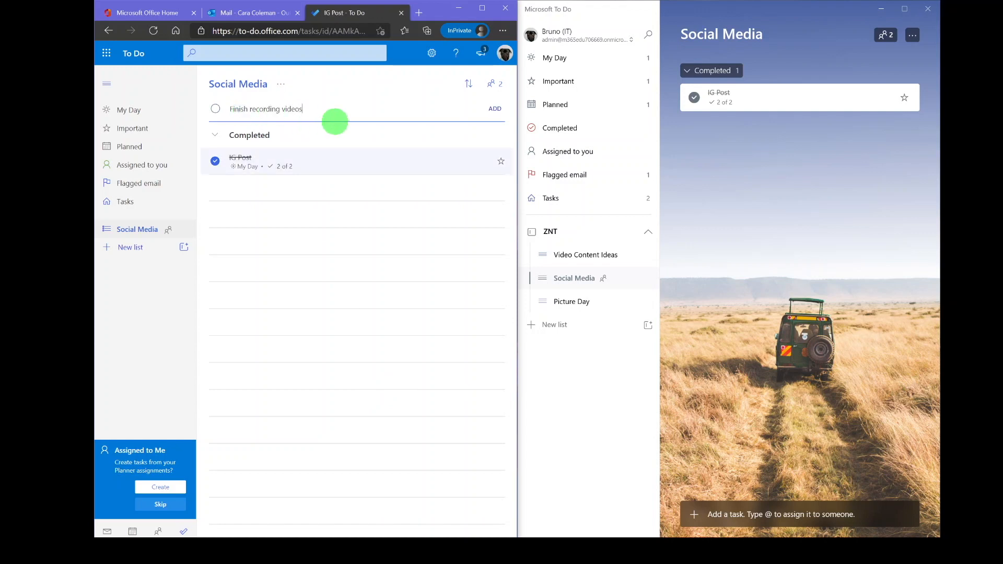
type(" @bruno")
key("Return")
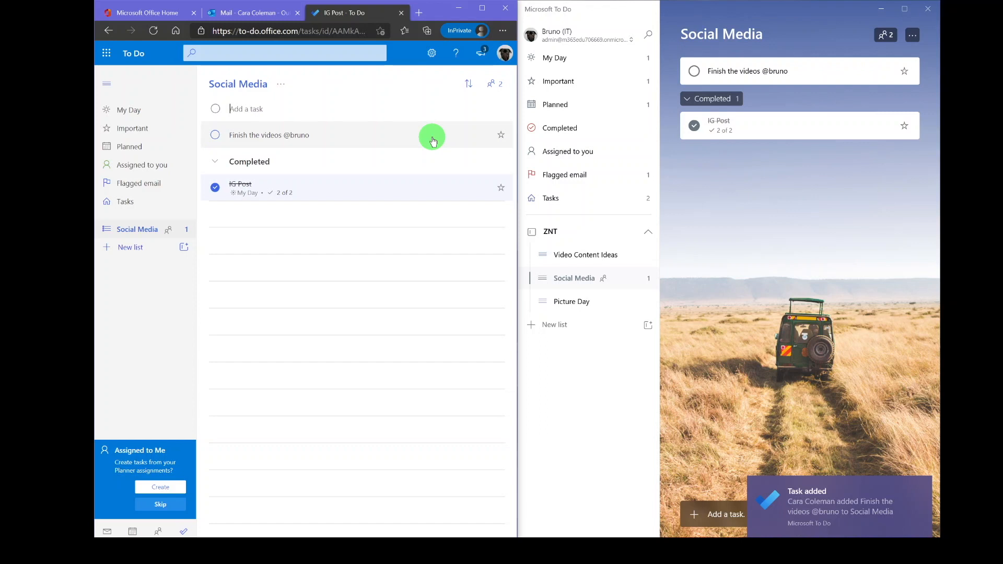
- Assign the "Finish the videos" task to the list owner
left_click(347, 136)
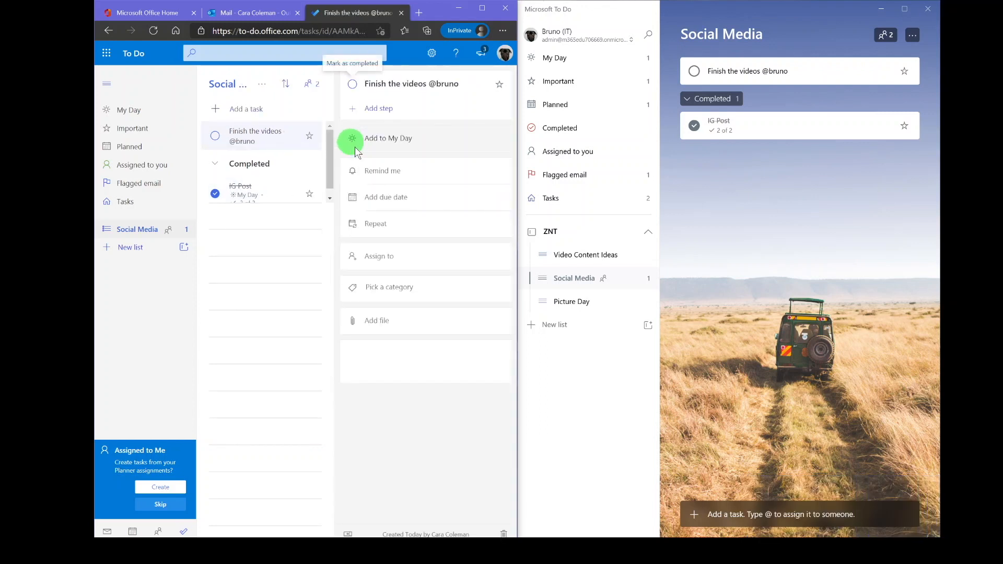
left_click(396, 256)
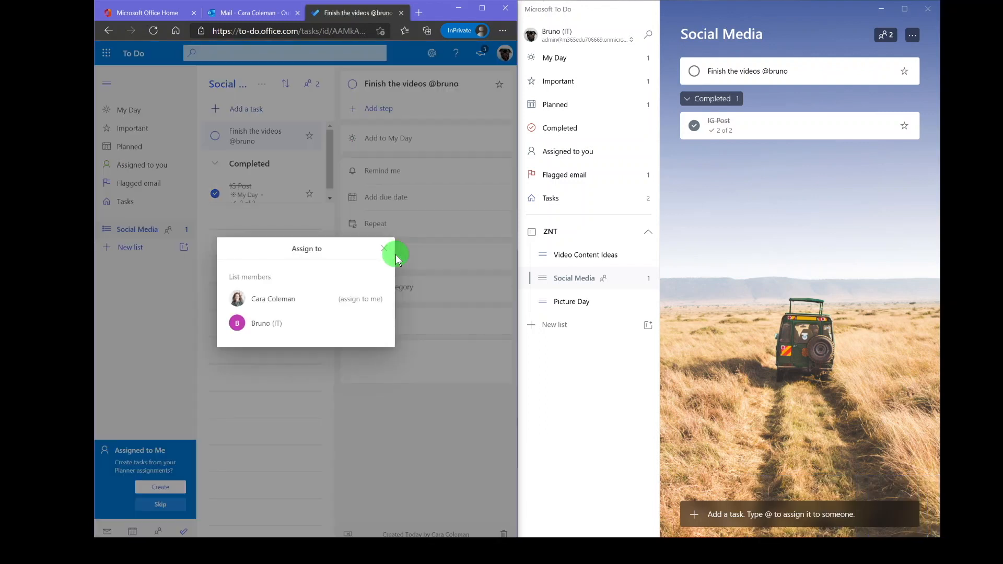
left_click(309, 328)
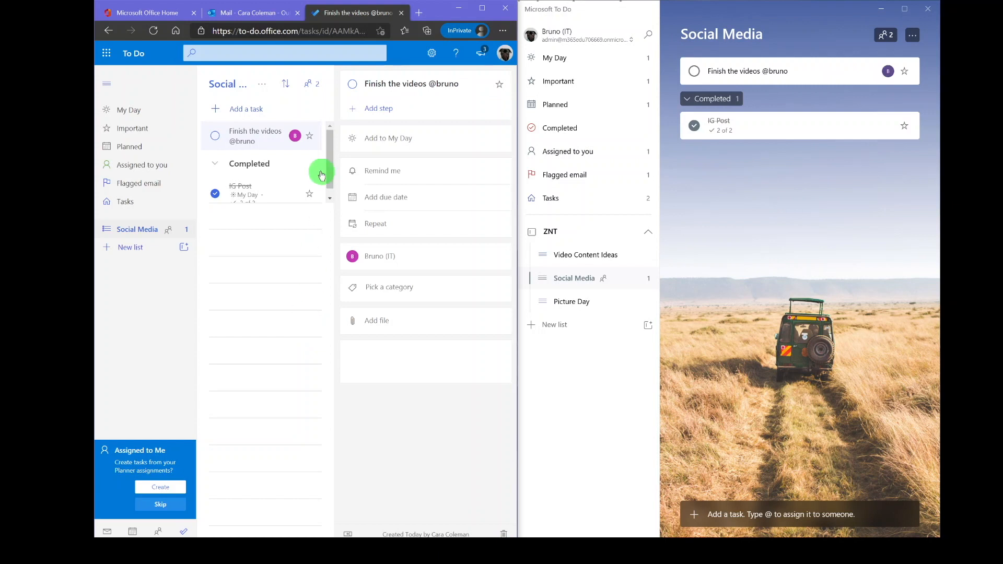
- Switch to the list owner's Outlook inbox and flag the "Your preview of the new Briefing email" message
left_click(818, 196)
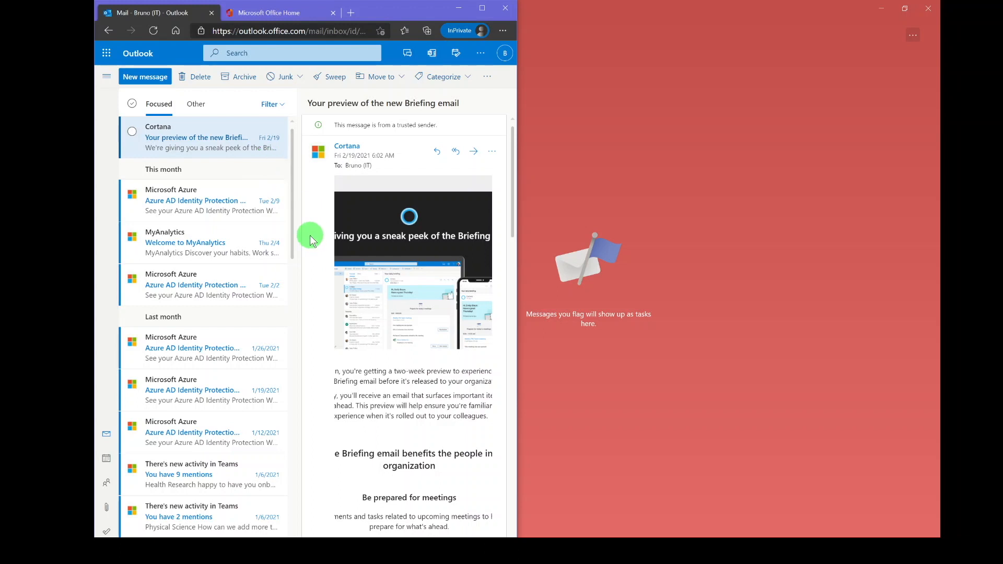
left_click(496, 156)
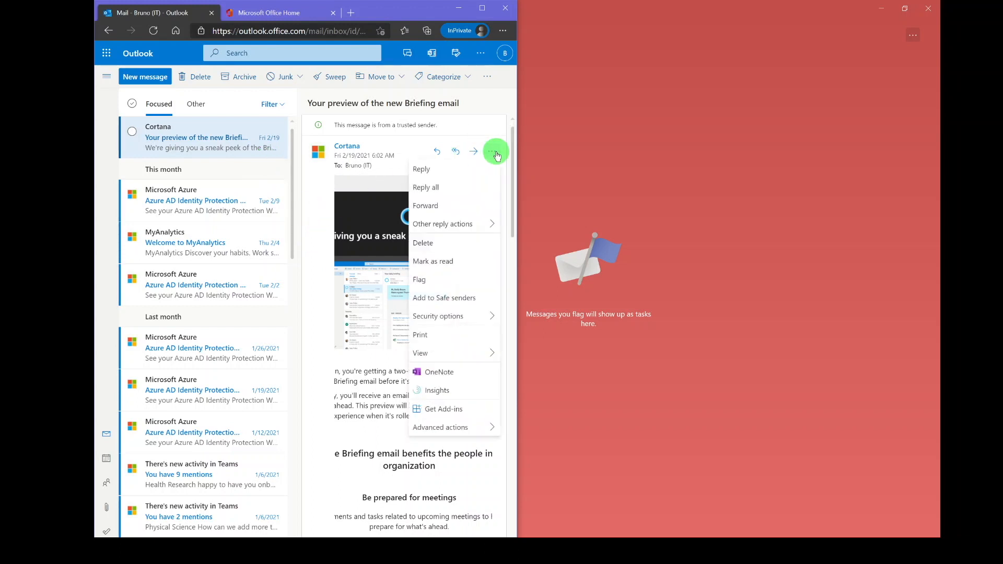
left_click(444, 282)
left_click(652, 202)
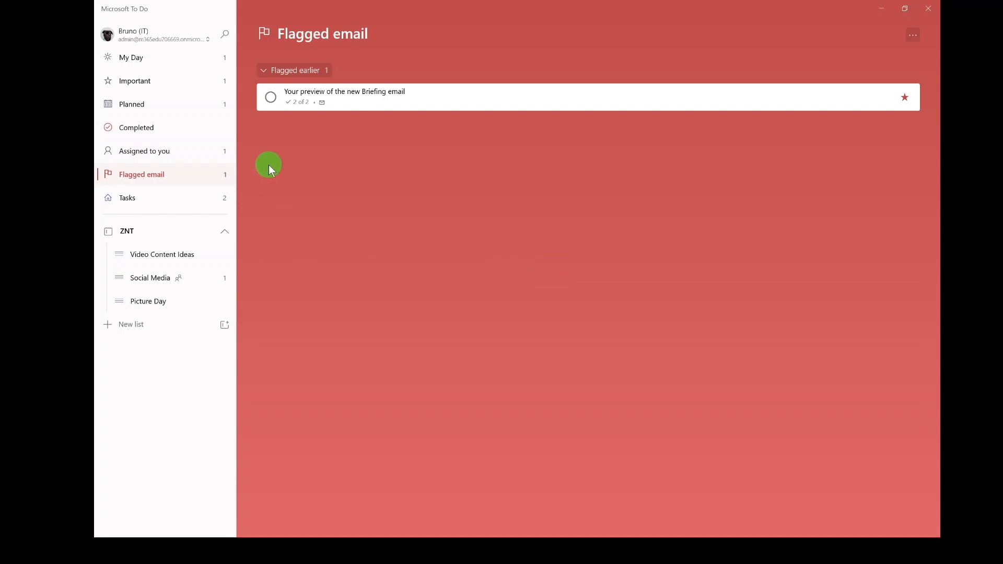
- Back in Microsoft To Do, open the Tasks list and collapse its Completed section
left_click(179, 31)
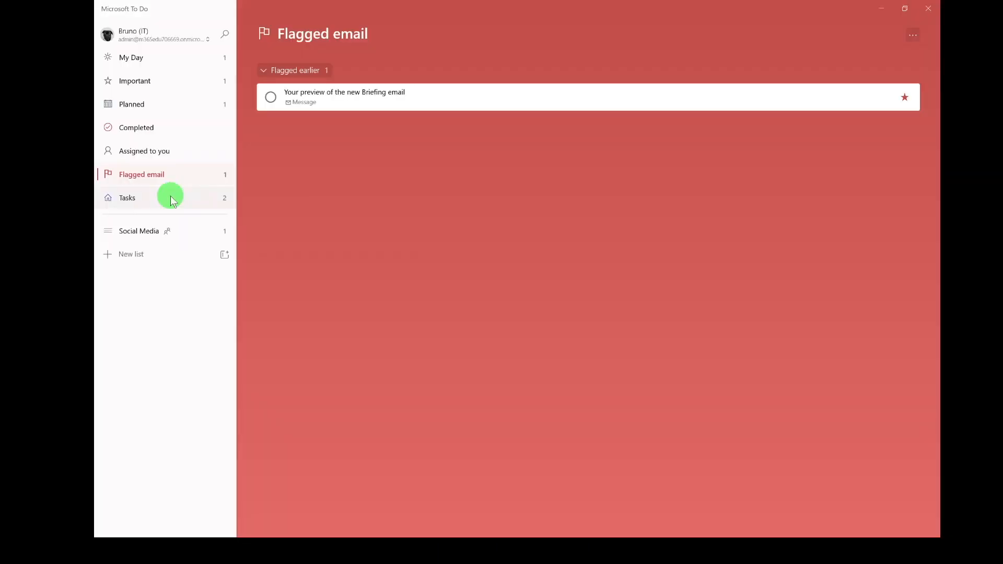
left_click(173, 199)
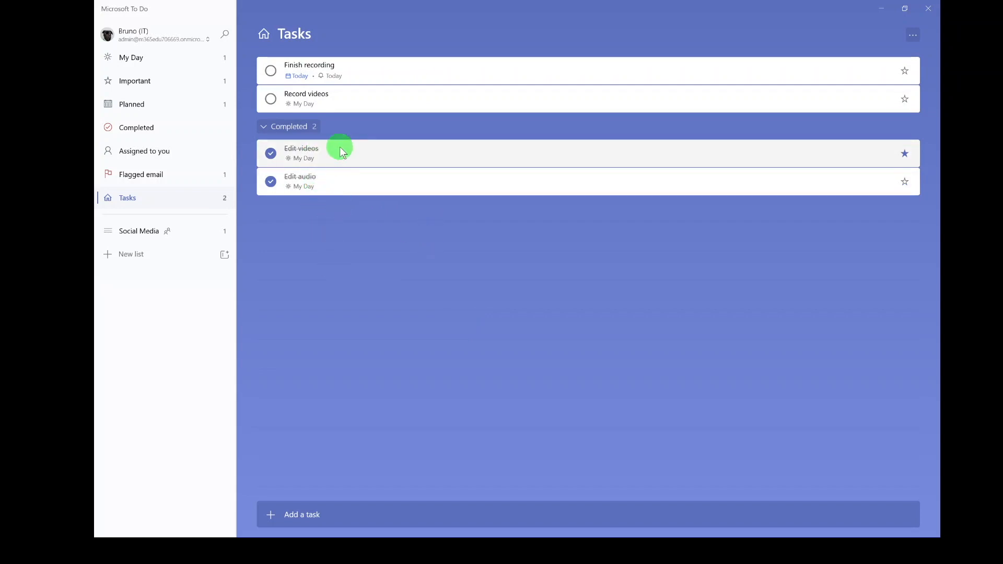
left_click(309, 127)
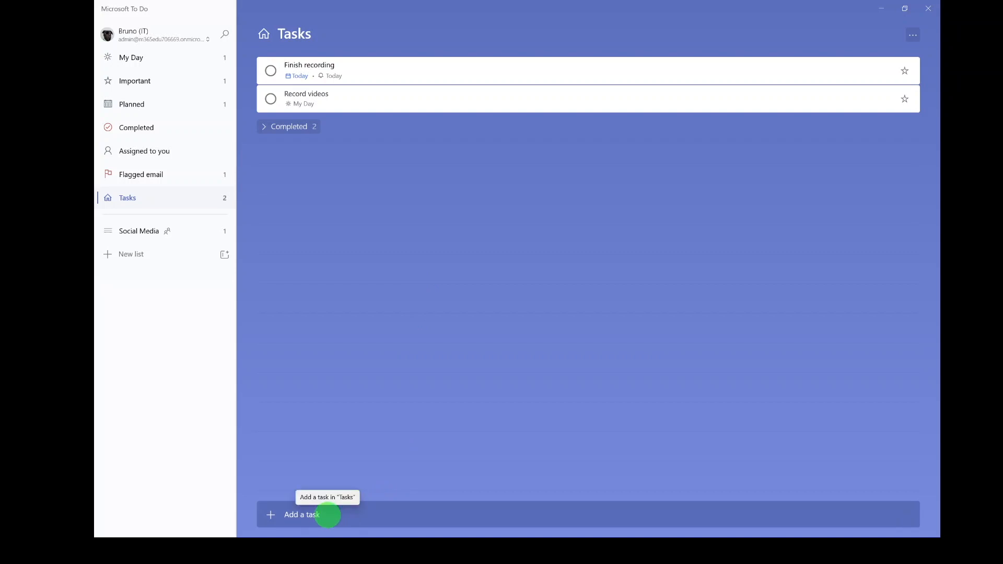
- Open the Social Media list and create a new list named "Video Content Ideas"
left_click(146, 233)
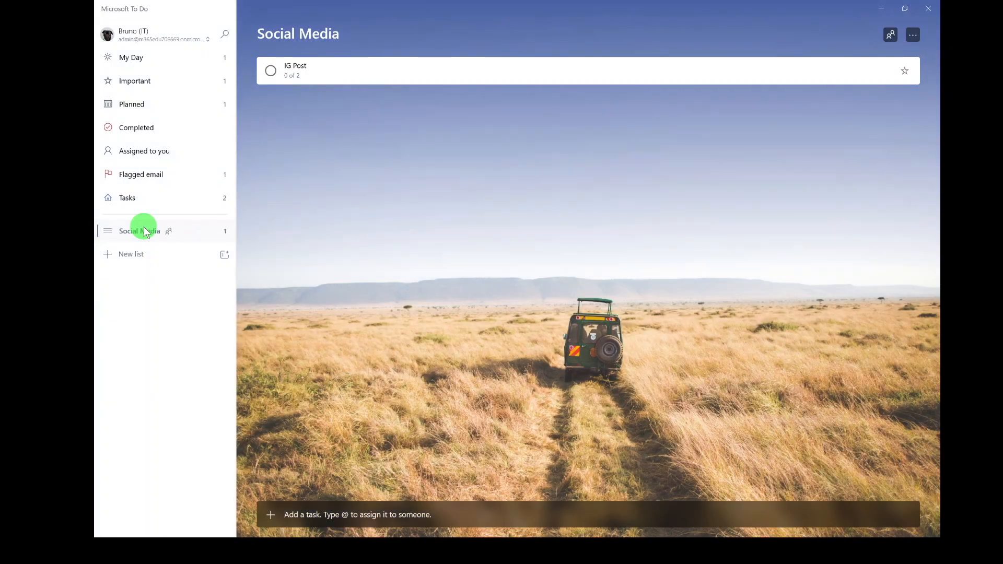
left_click(131, 254)
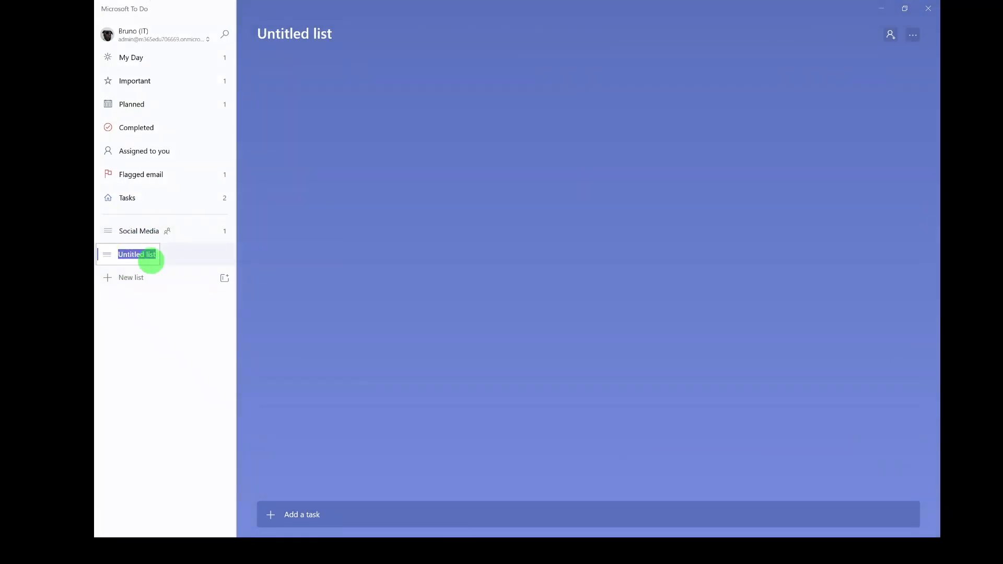
type("Video Content Ideas")
key("Return")
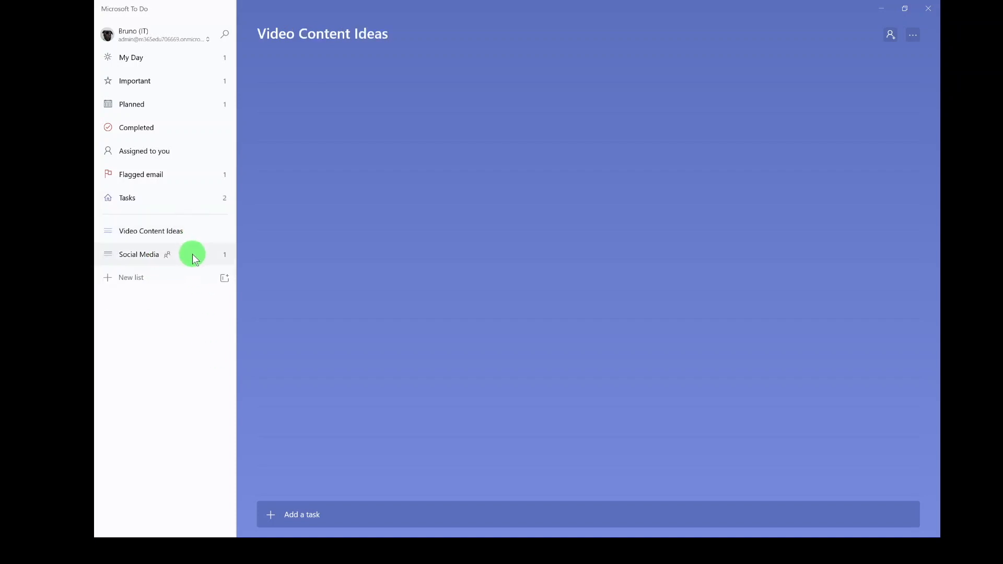
- Create a list group named "ZNT" and move the Social Media list into it
left_click(224, 279)
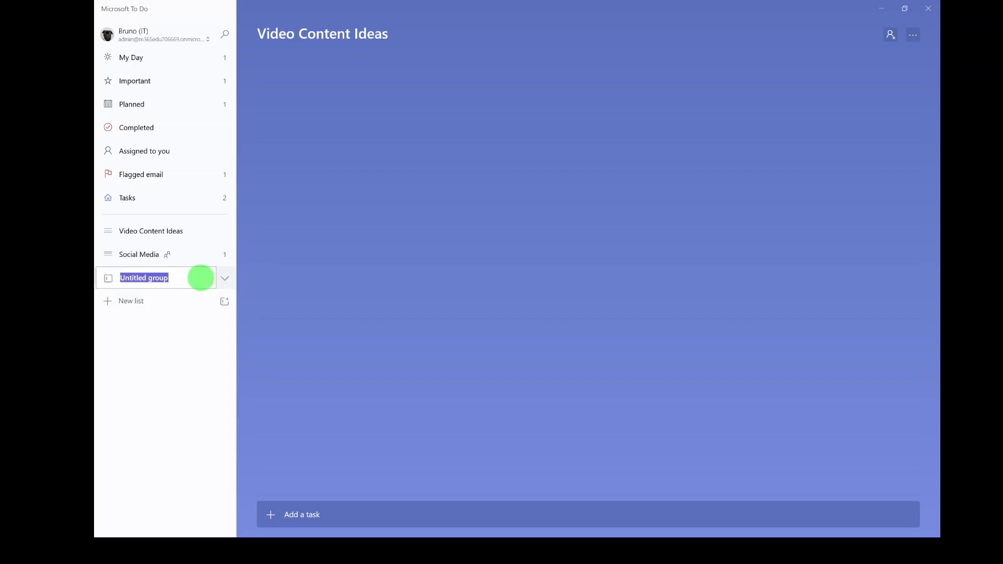
type("ZNT")
left_click(197, 305)
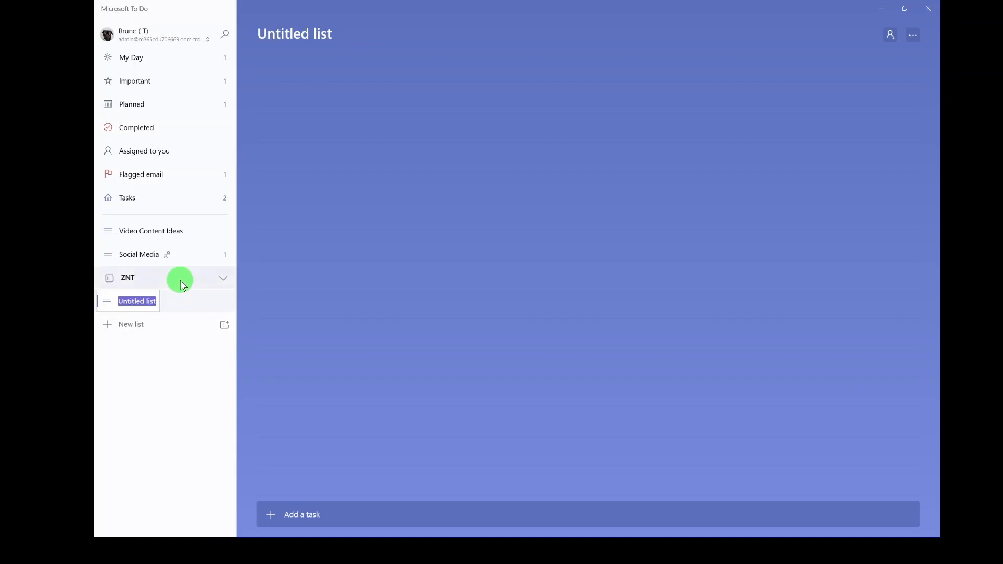
left_click(180, 281)
left_click_drag(167, 256, 163, 306)
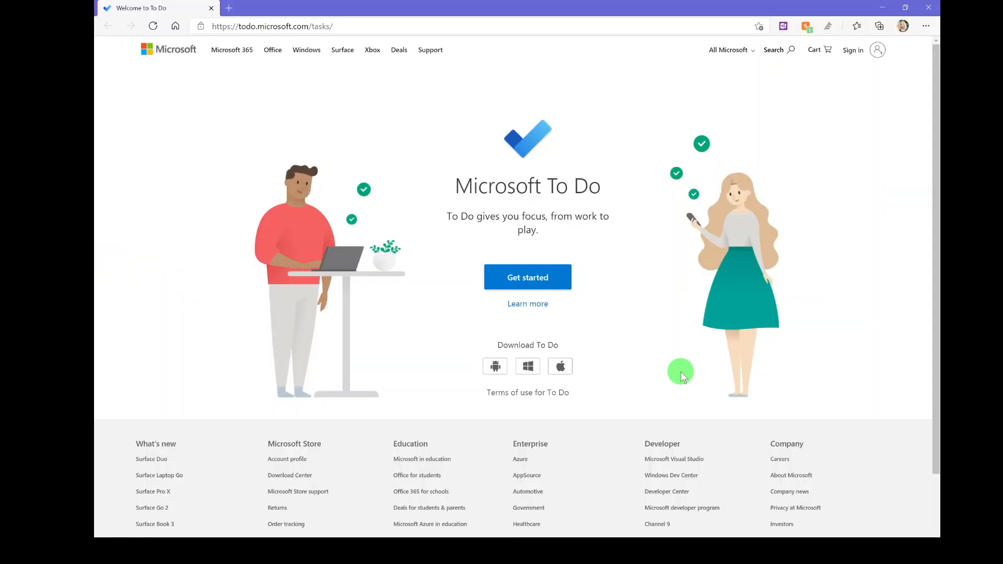